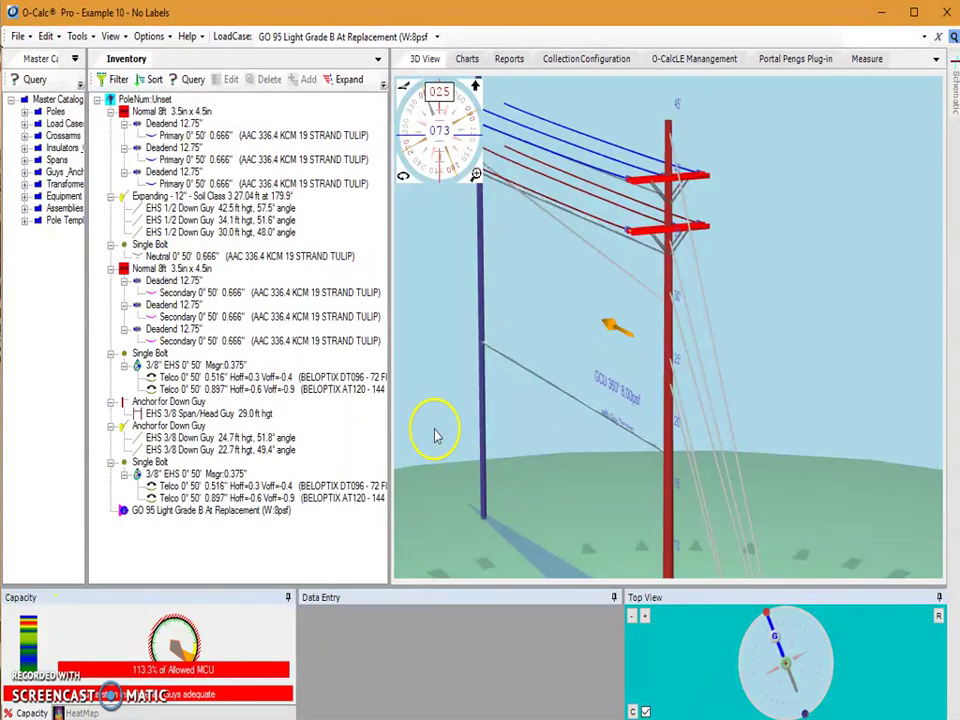
- Orbit the 3D view so the pole's crossarms and wires appear closer
mouse_move(470, 505)
mouse_down()
mouse_move(459, 444)
mouse_move(461, 508)
mouse_move(499, 510)
mouse_move(513, 500)
mouse_move(476, 484)
mouse_up()
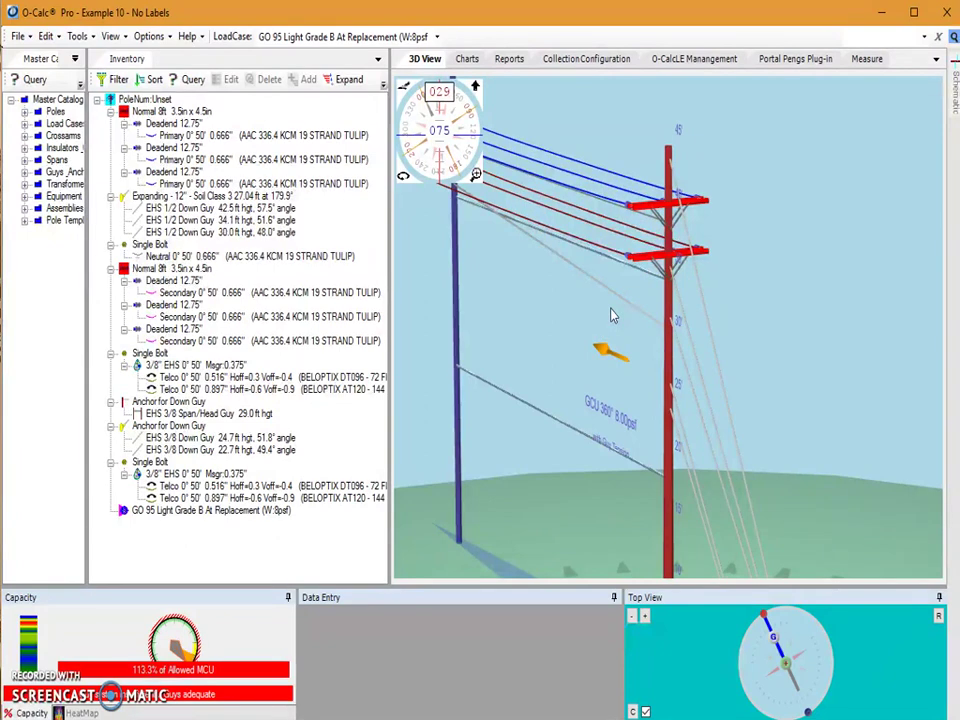
- Open Tools > Clearance Analysis > Edit Clearance Rules and show the Clearance Groups section
click(76, 37)
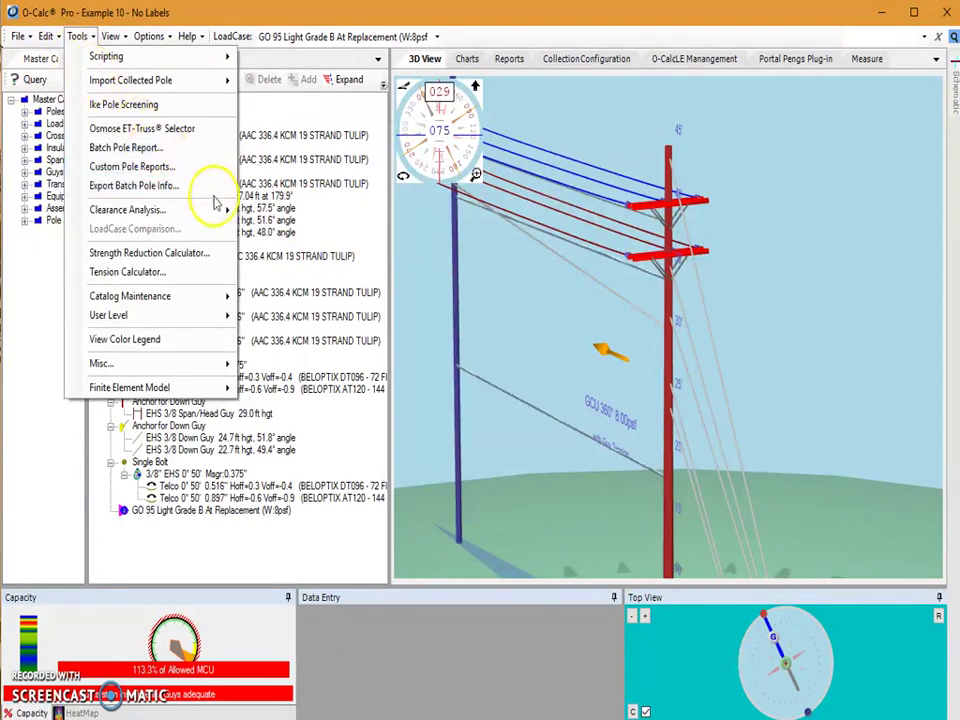
mouse_move(208, 208)
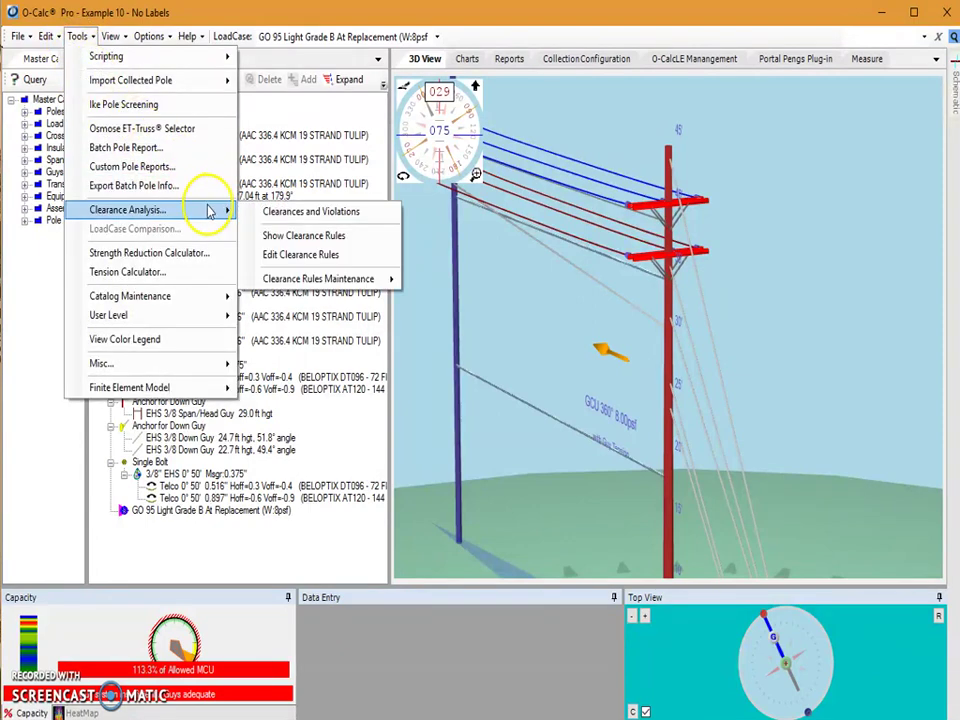
click(322, 257)
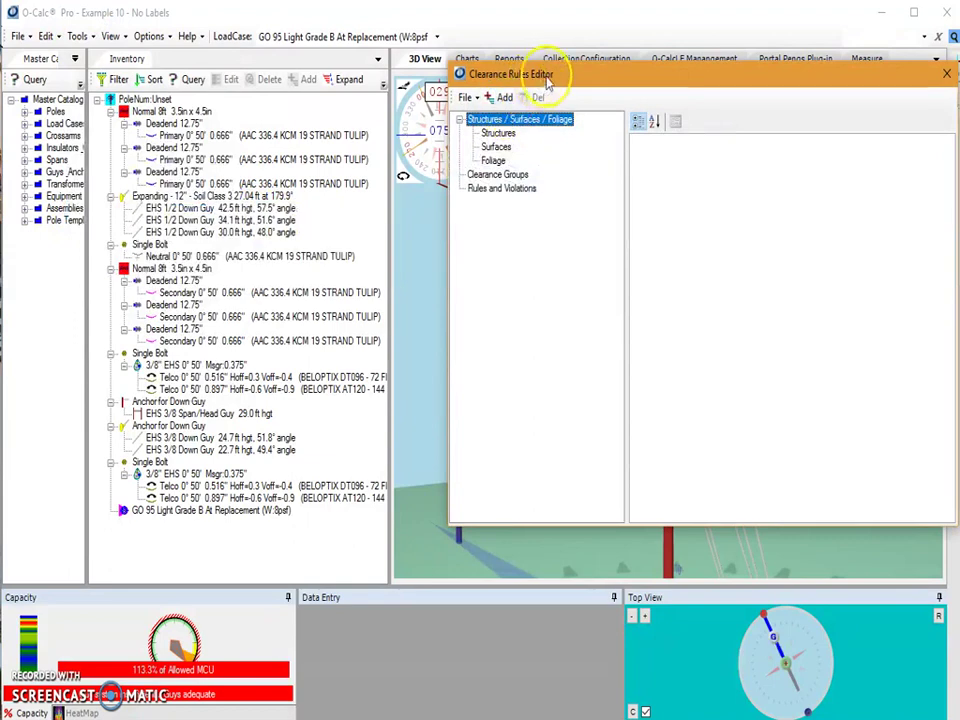
drag(546, 76, 289, 145)
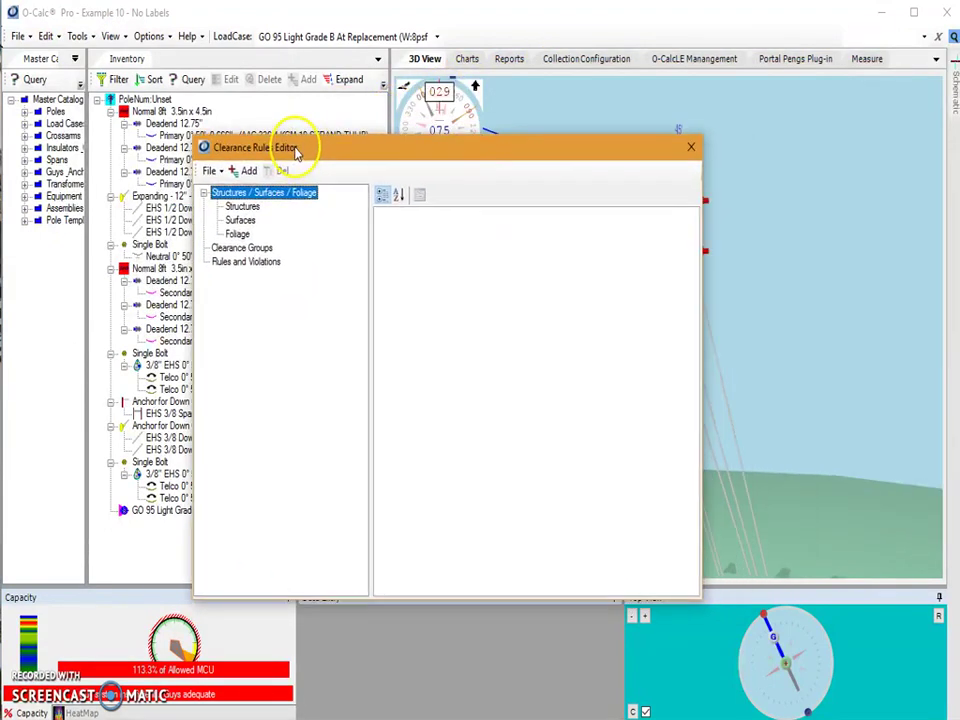
click(266, 249)
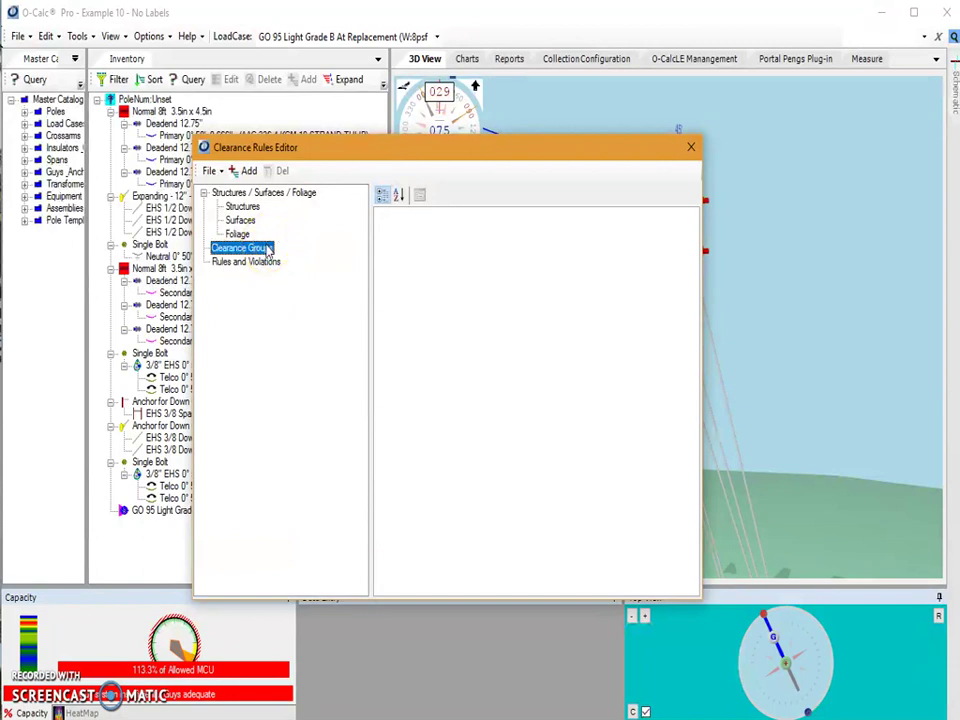
- Add a new clearance group and name it Power
click(260, 252)
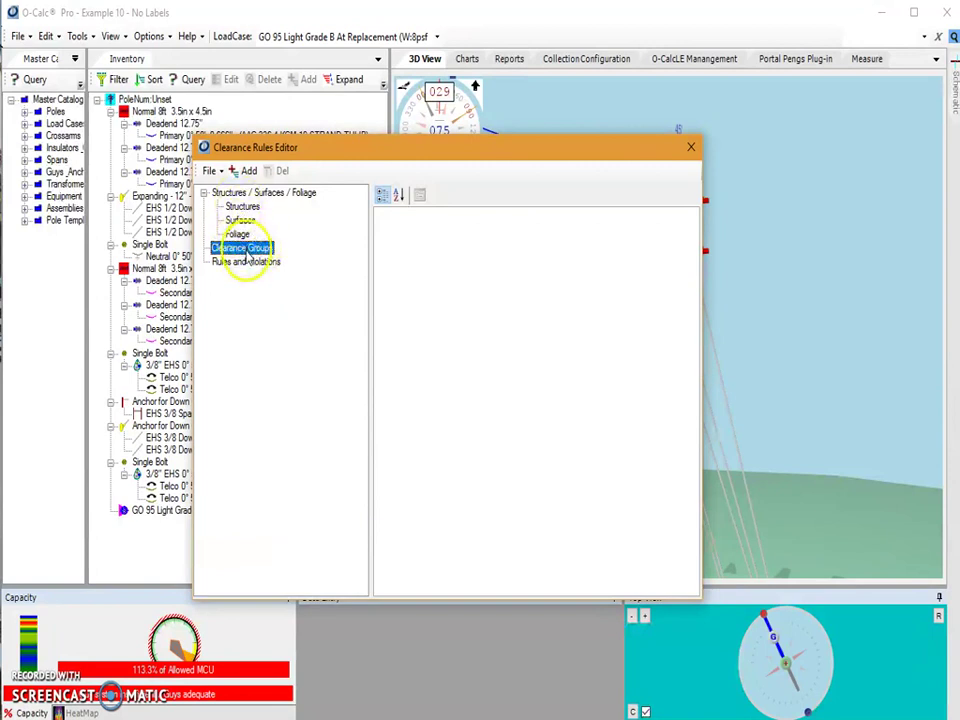
click(249, 174)
click(285, 256)
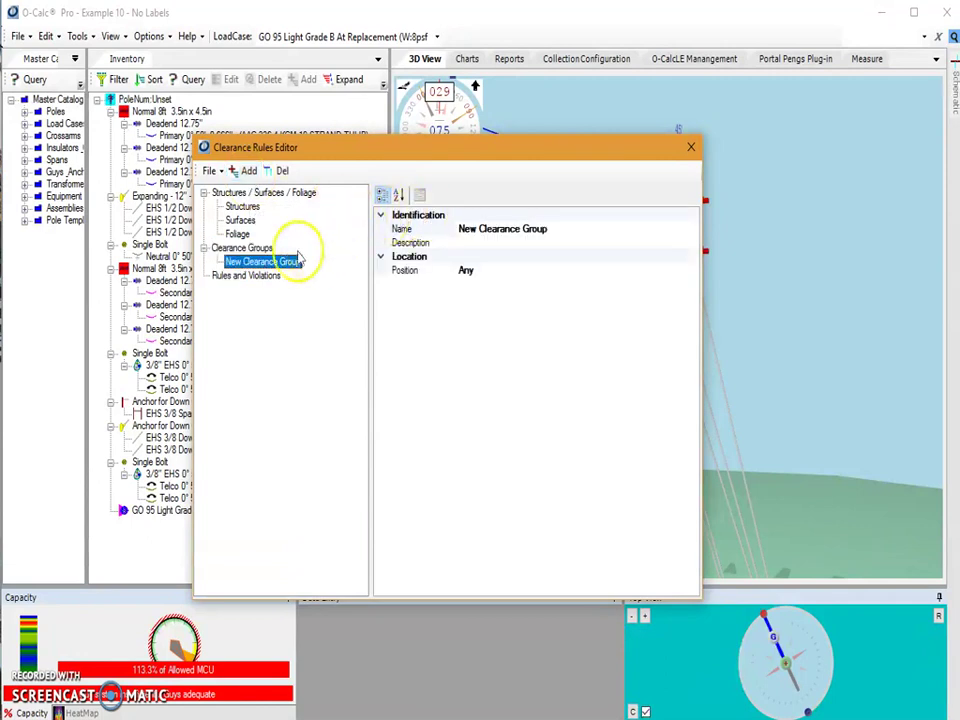
click(513, 227)
drag(561, 227, 450, 228)
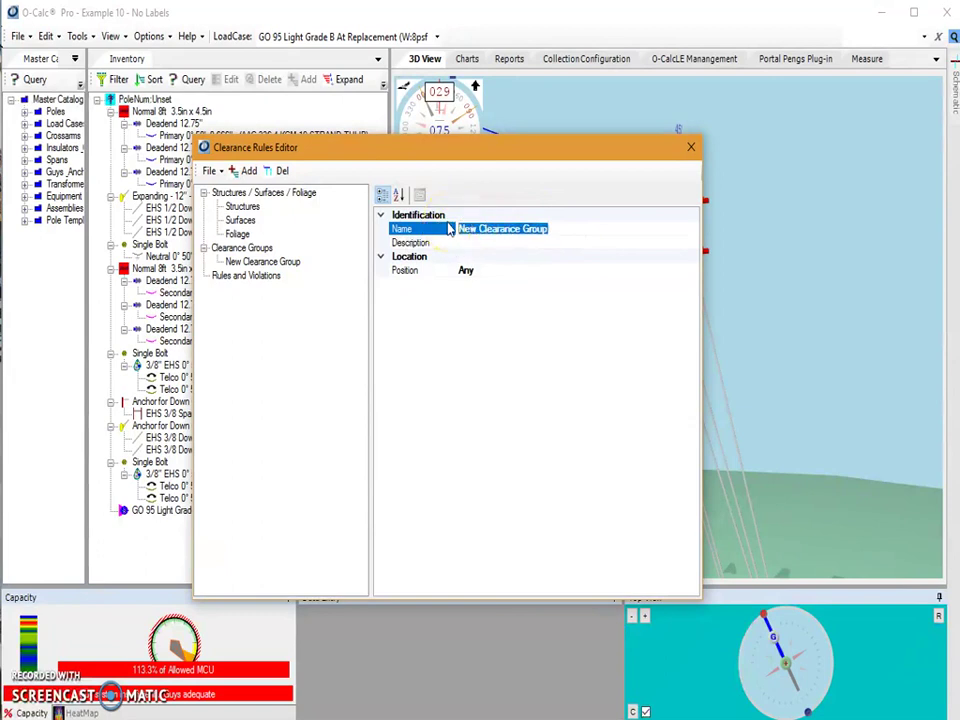
text(Power)
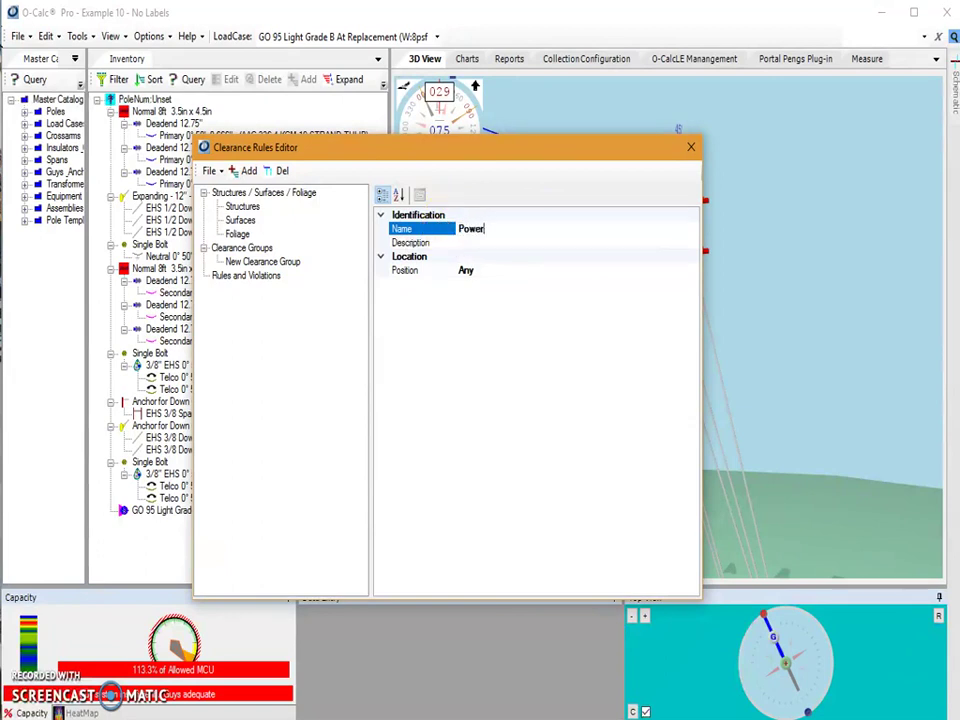
- Describe the Power group as 'Primary, Secondary, Neutral' and set its position to Highest
click(494, 243)
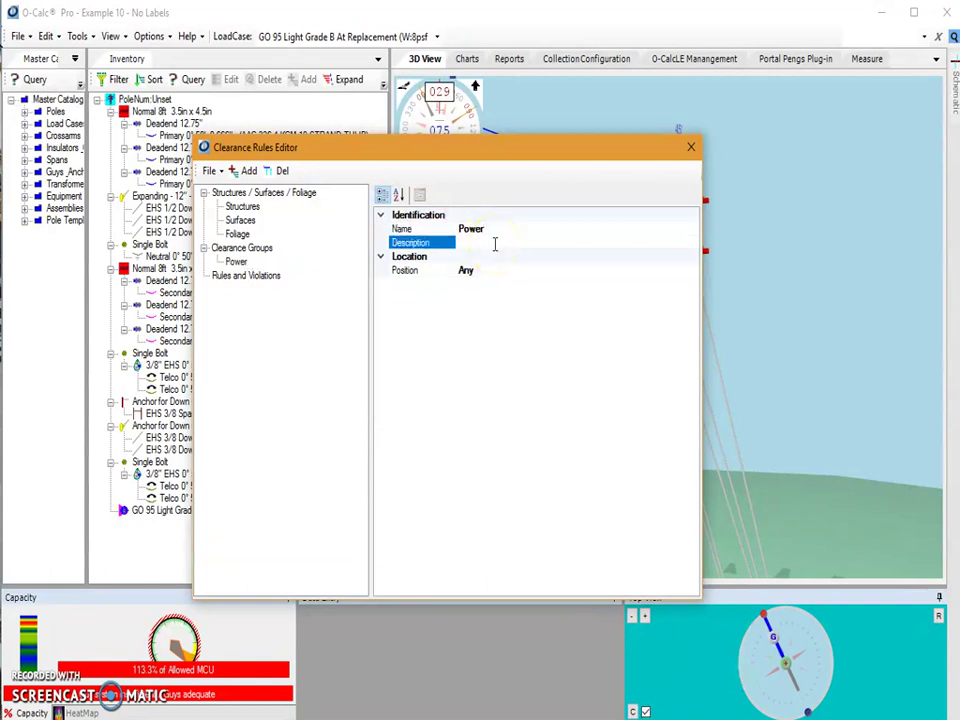
text(Primary, Secondary, Neutral)
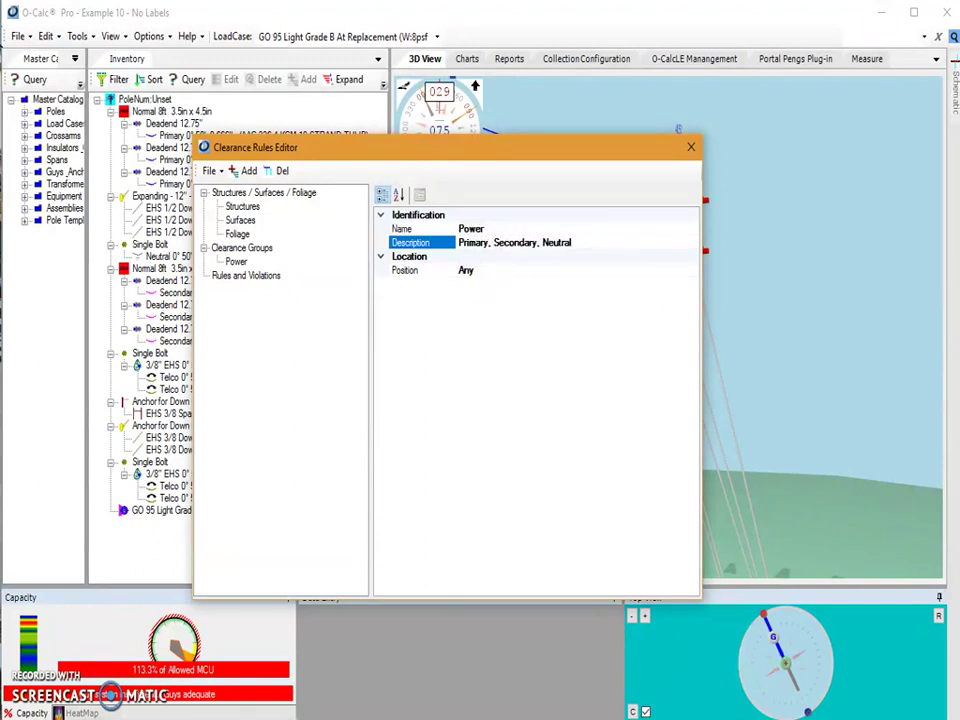
click(499, 273)
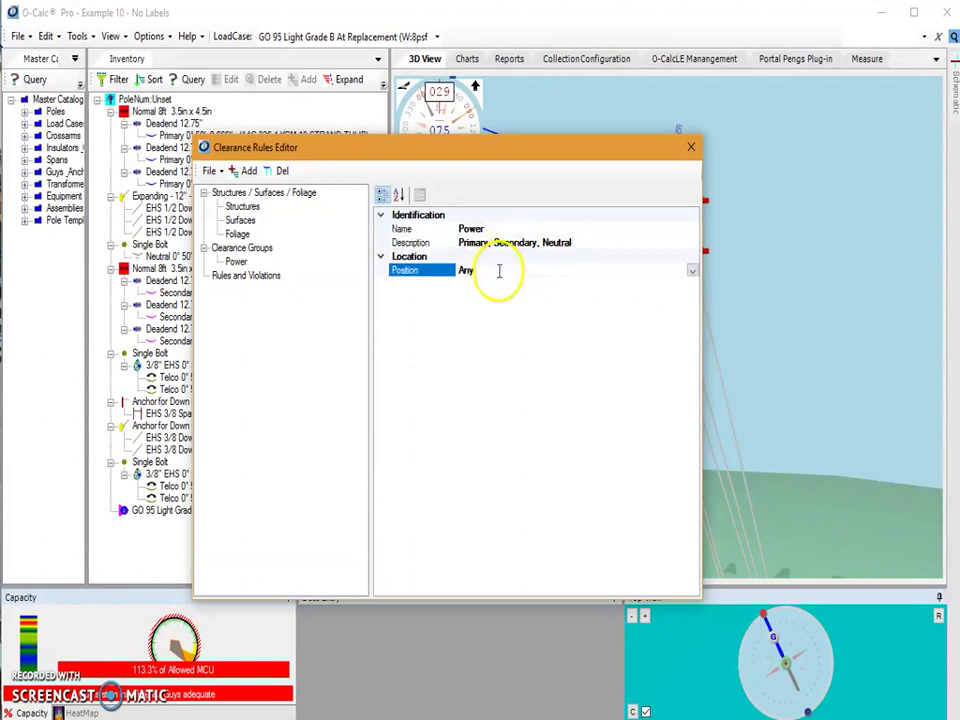
click(692, 271)
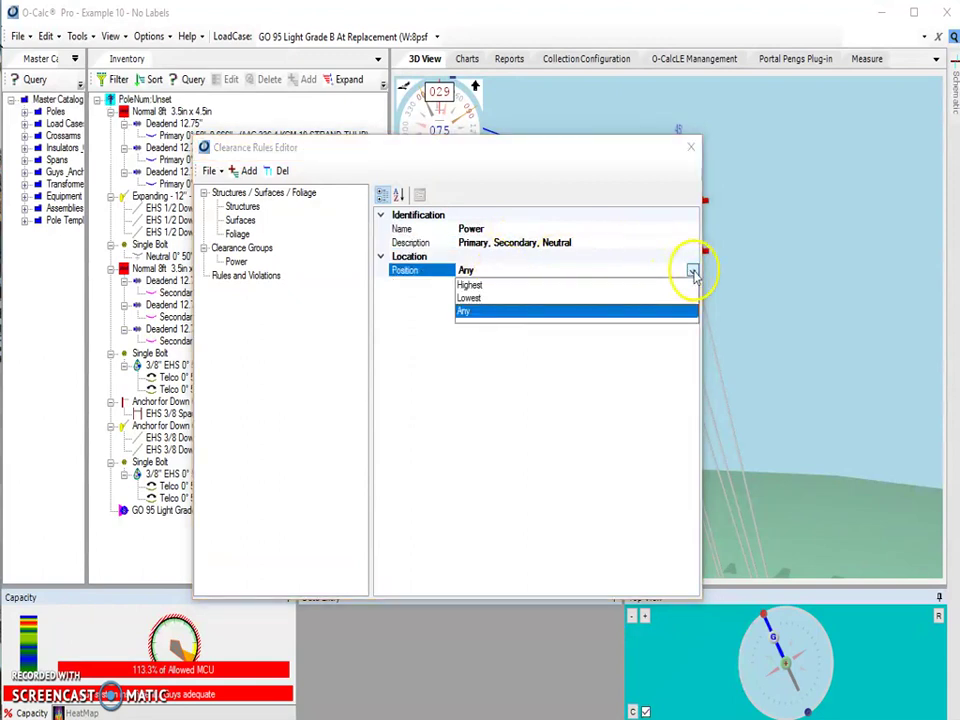
click(474, 286)
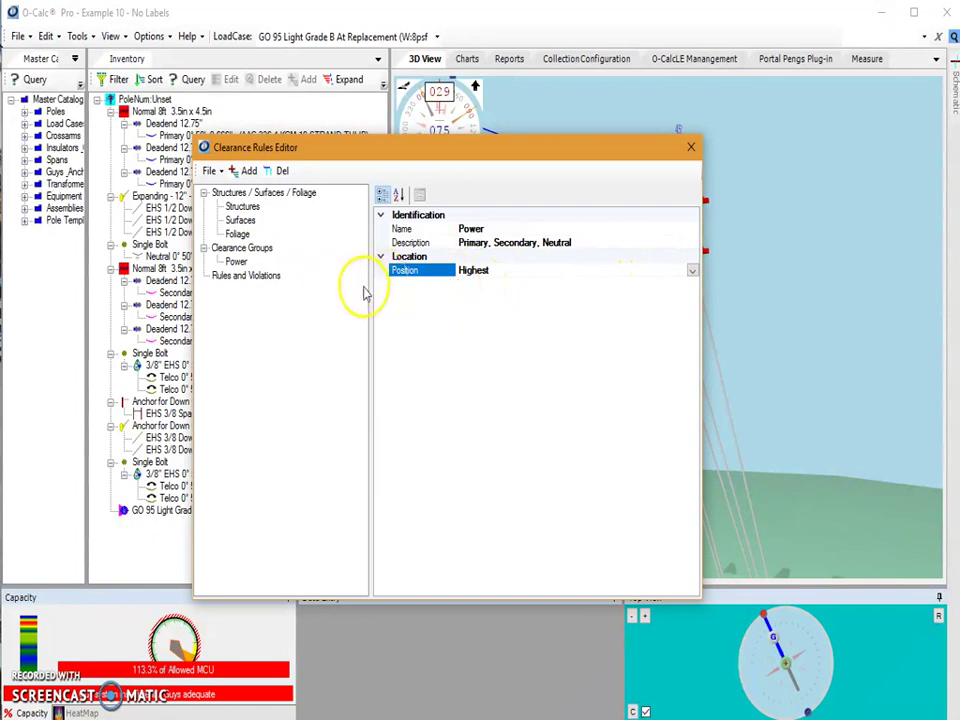
click(266, 254)
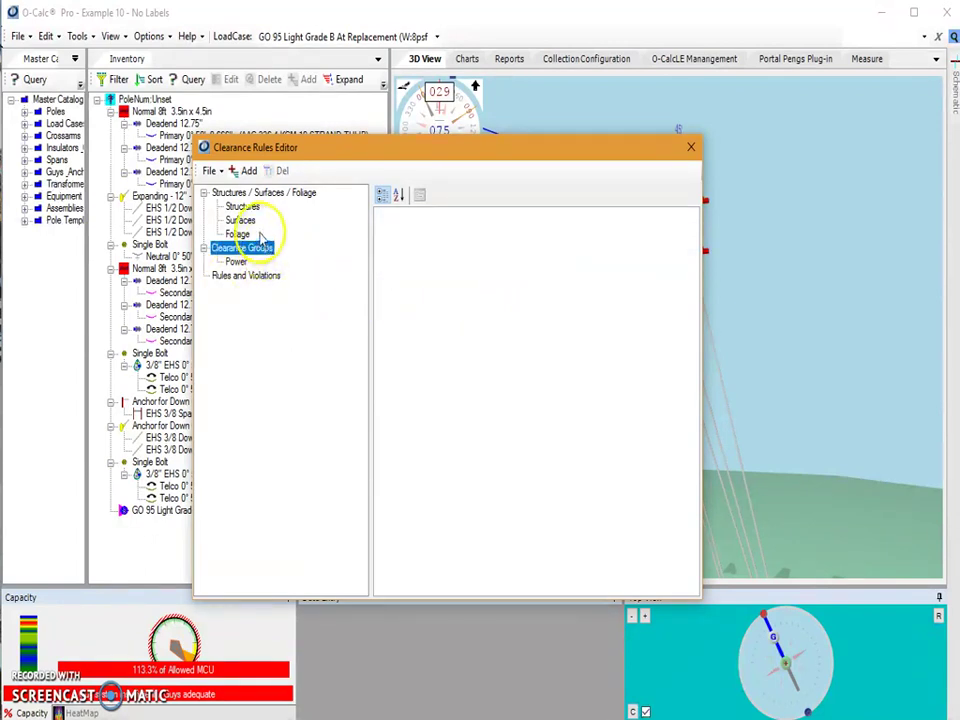
- Add a Communication group described as 'Fiber. CATV, Telco' with position Lowest
click(254, 174)
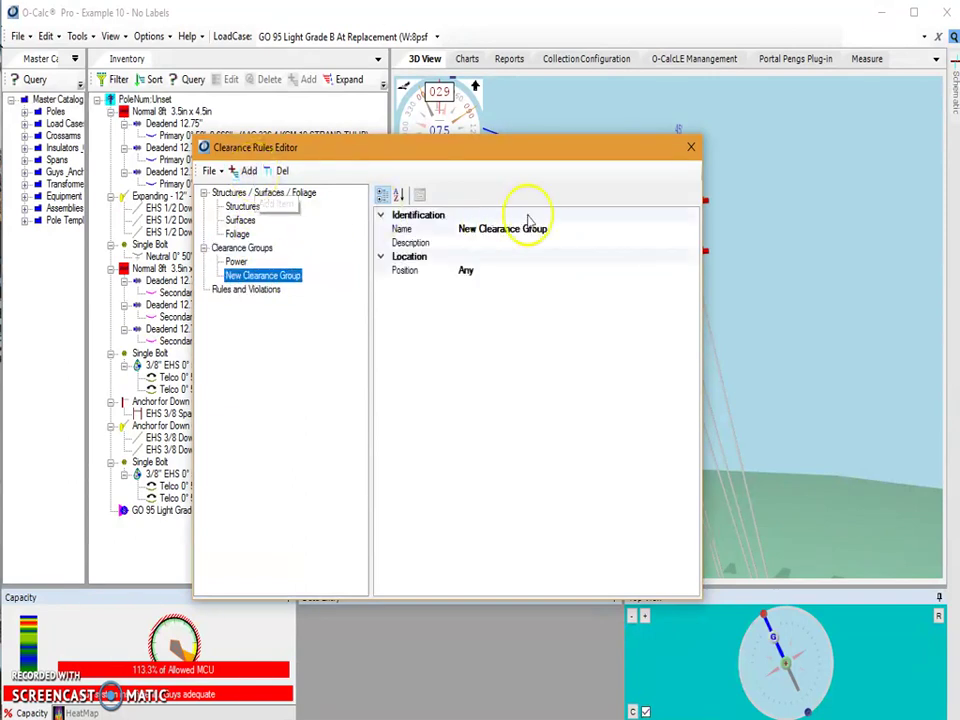
drag(539, 228, 439, 200)
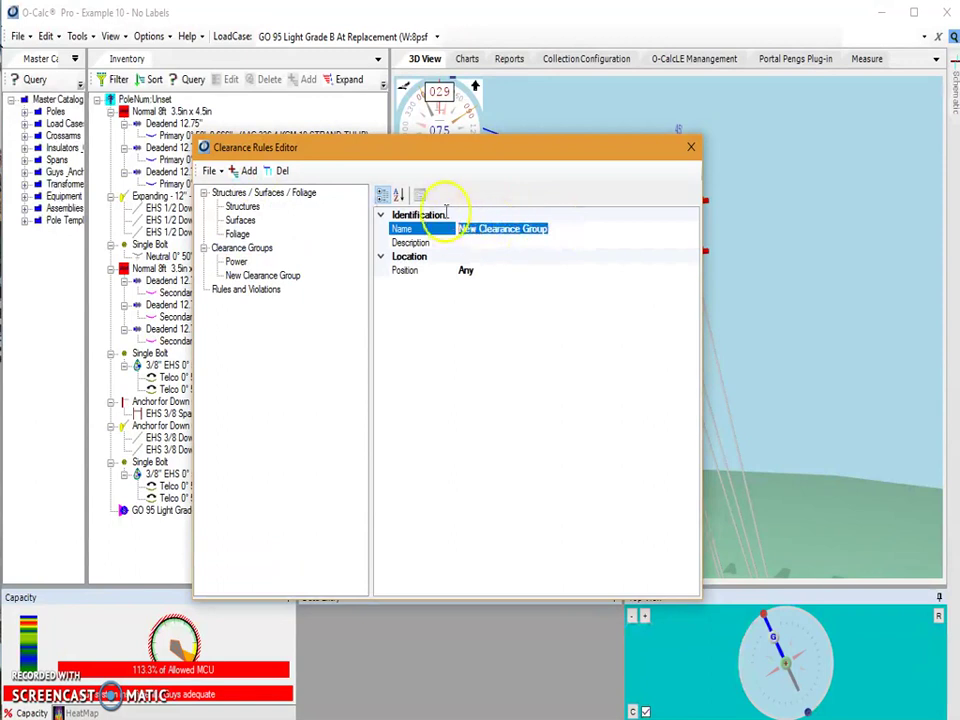
text(Comm)
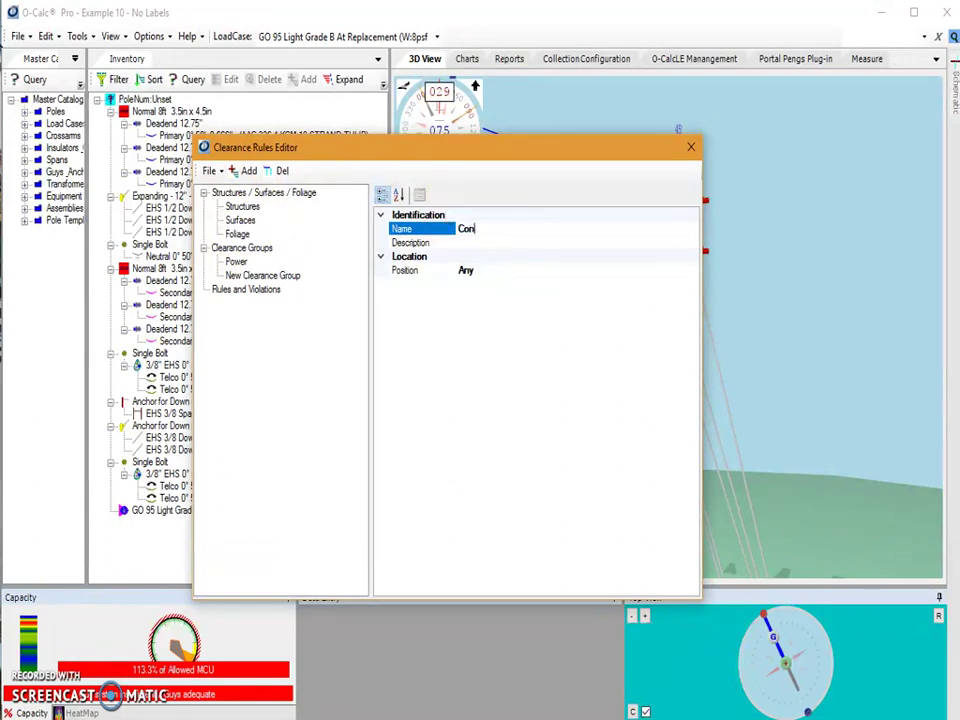
key(BackSpace)
key(BackSpace)
text(mmunication)
click(490, 242)
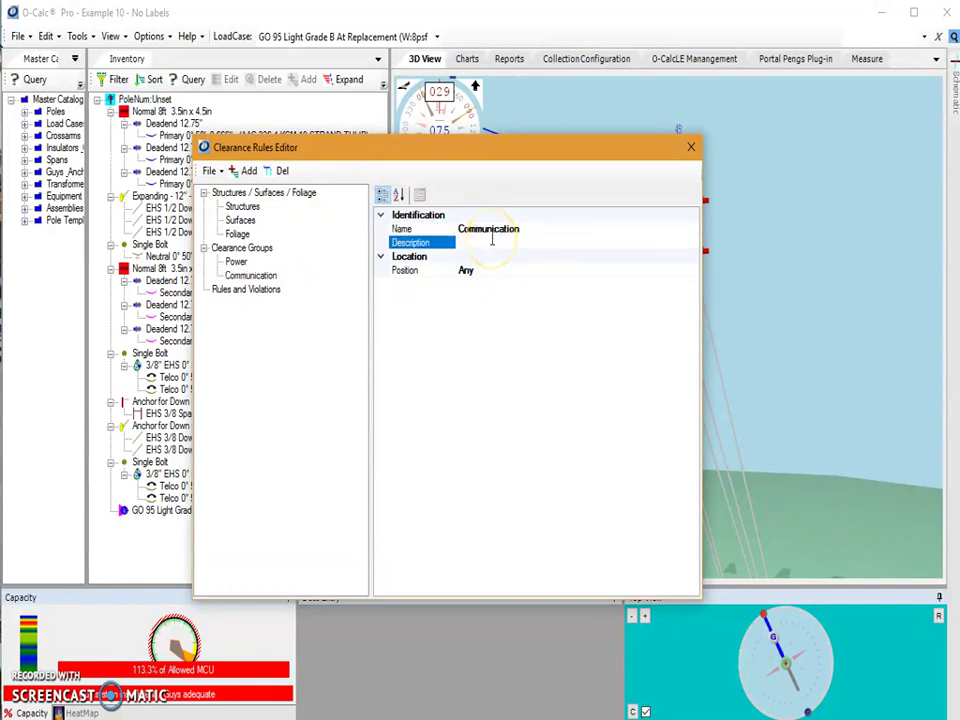
text(Fiber. )
text(CATV, Tel)
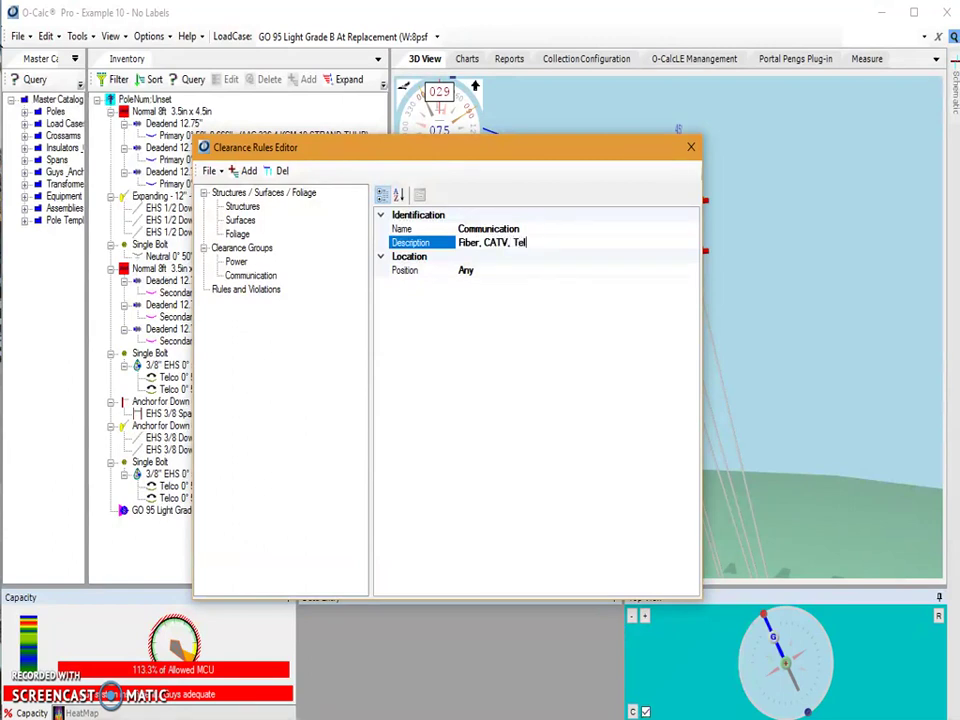
text(co)
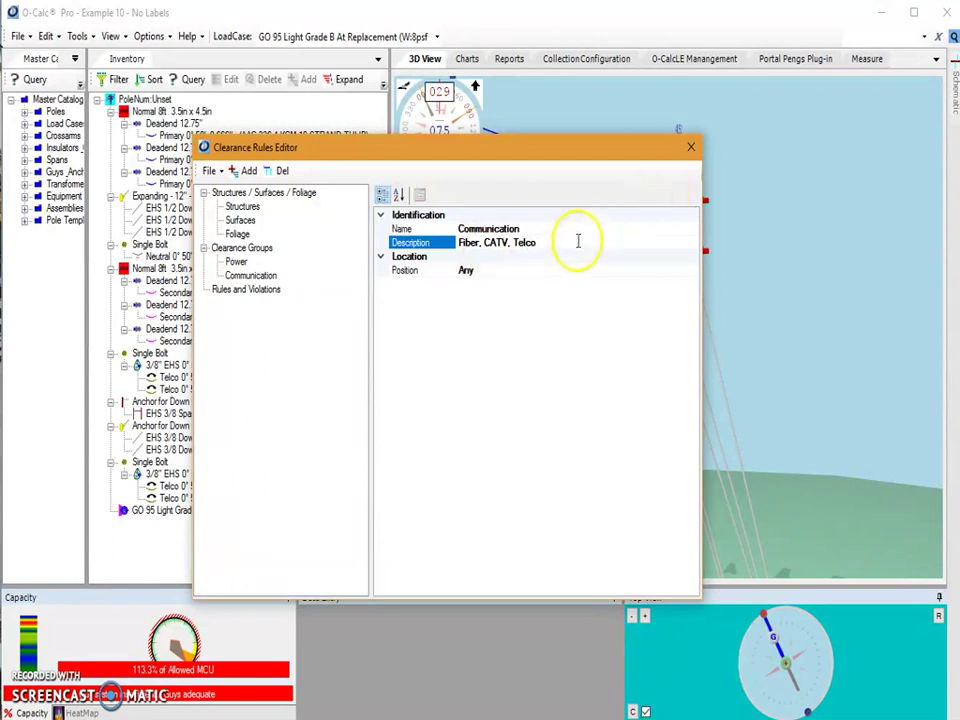
click(573, 268)
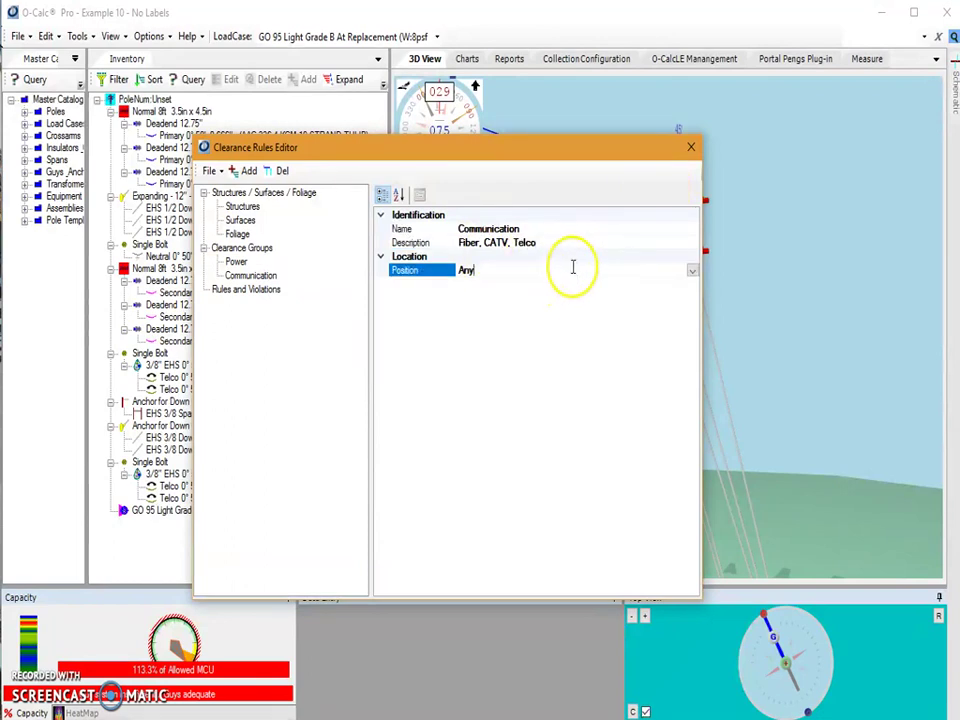
click(690, 269)
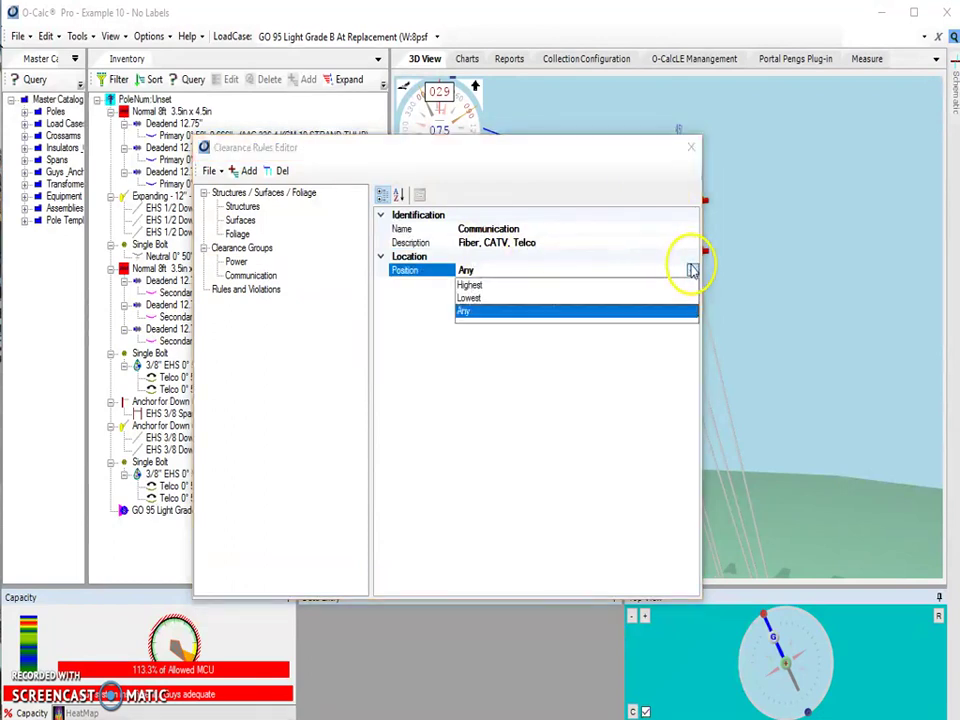
click(643, 298)
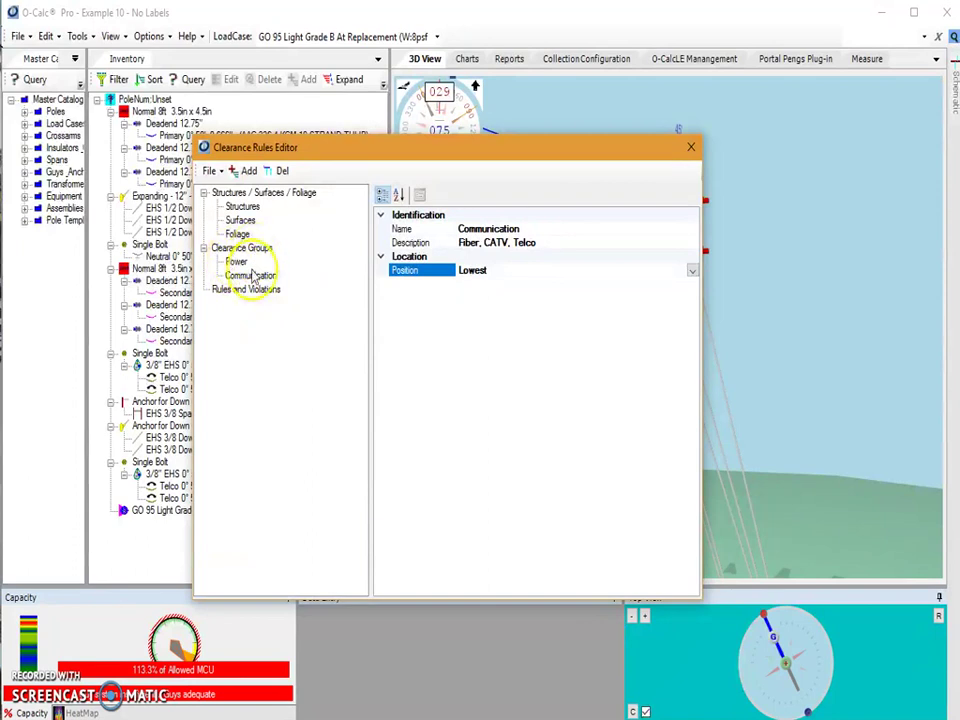
- Add a new surface under Surfaces and name it Ground
click(240, 220)
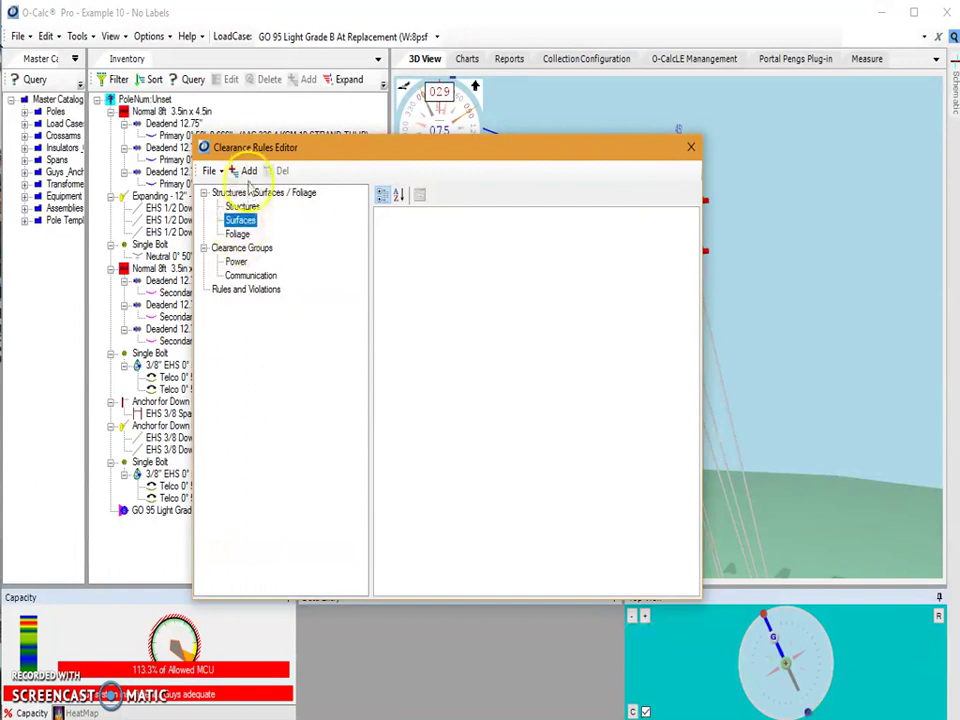
click(248, 171)
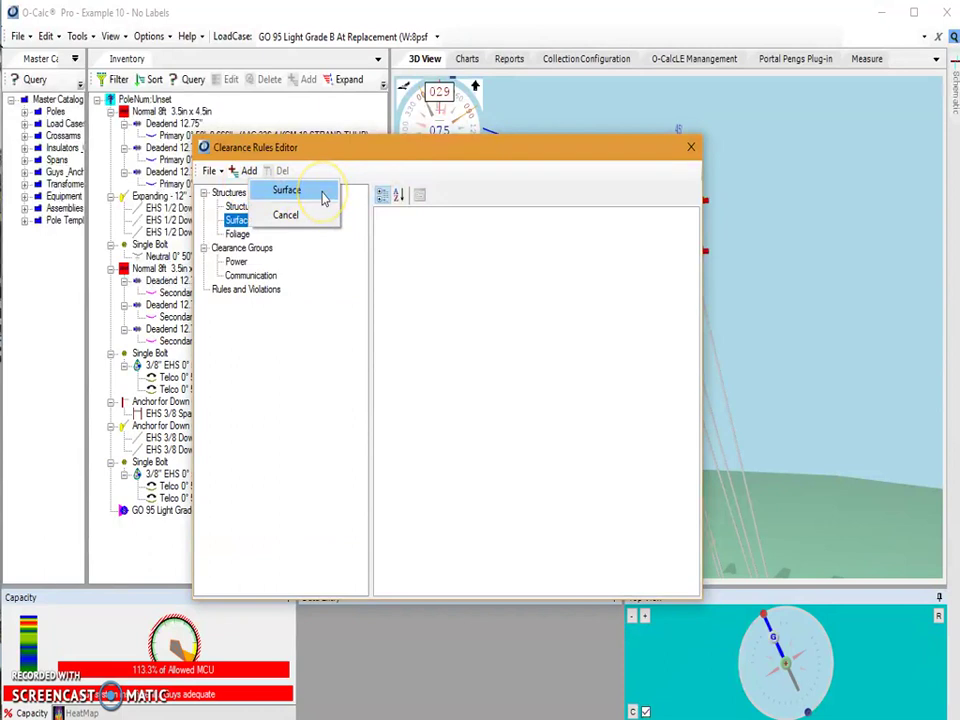
click(323, 198)
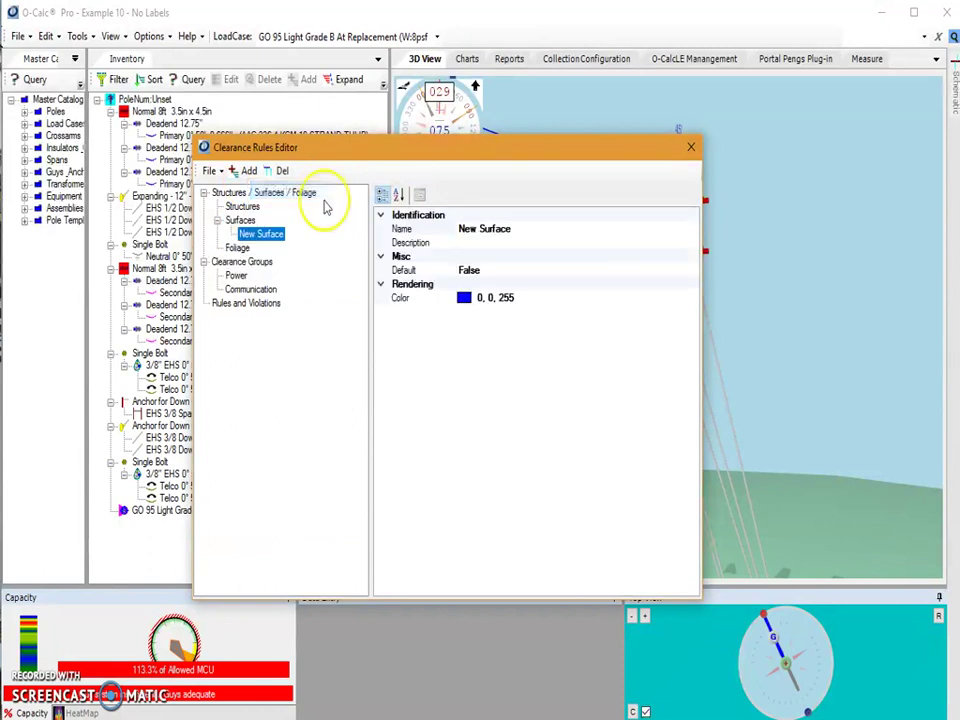
click(531, 233)
text(G)
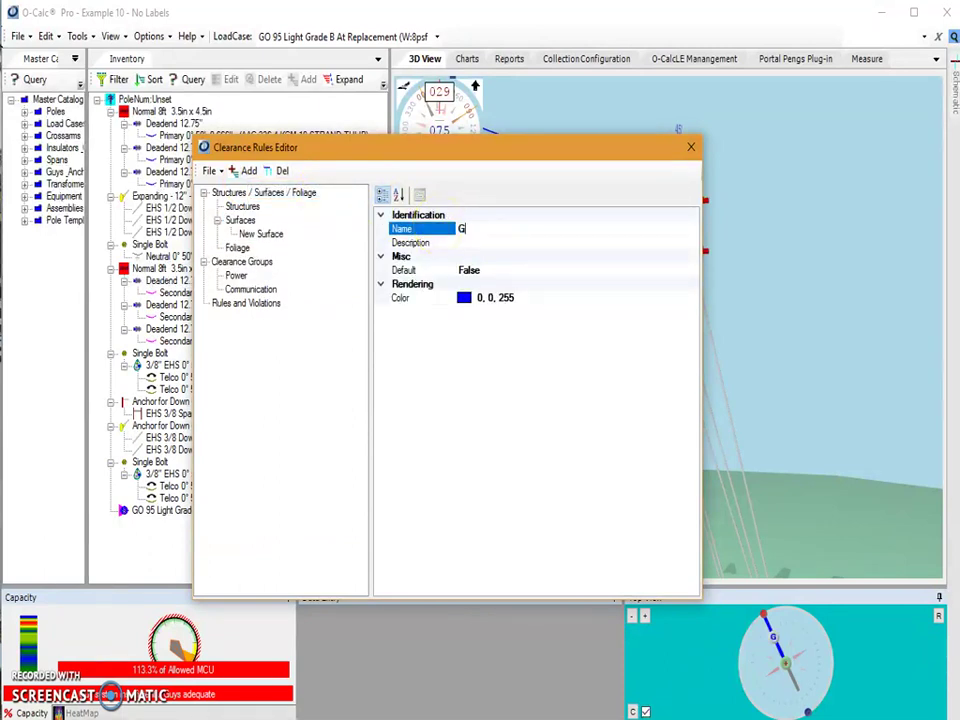
text(round)
click(501, 281)
- Set the Ground surface colour to brown (128, 64, 0)
click(437, 255)
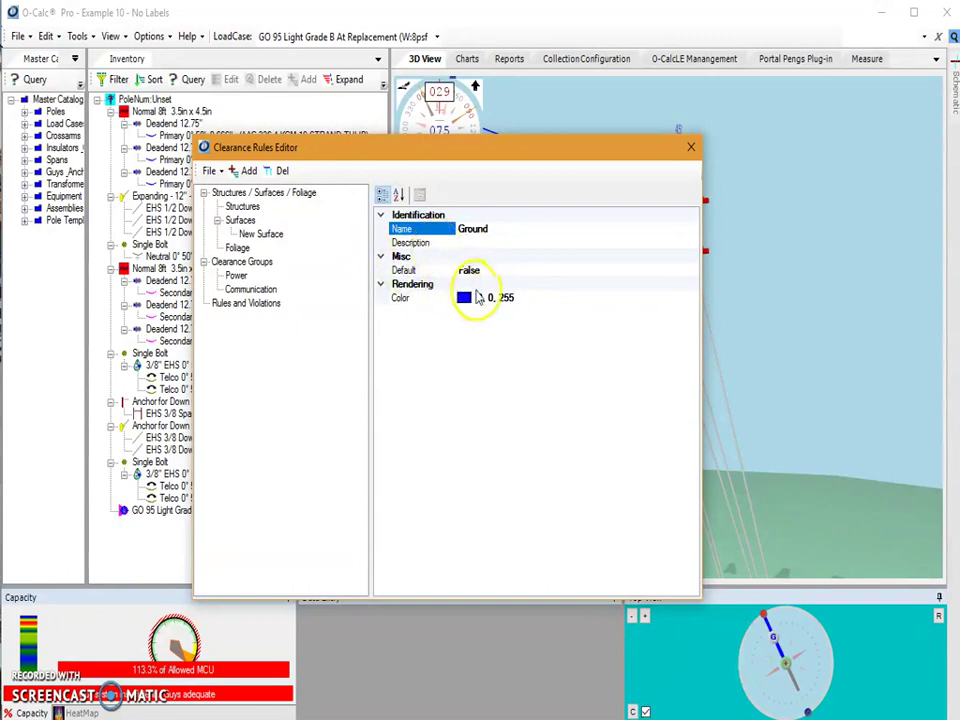
click(462, 297)
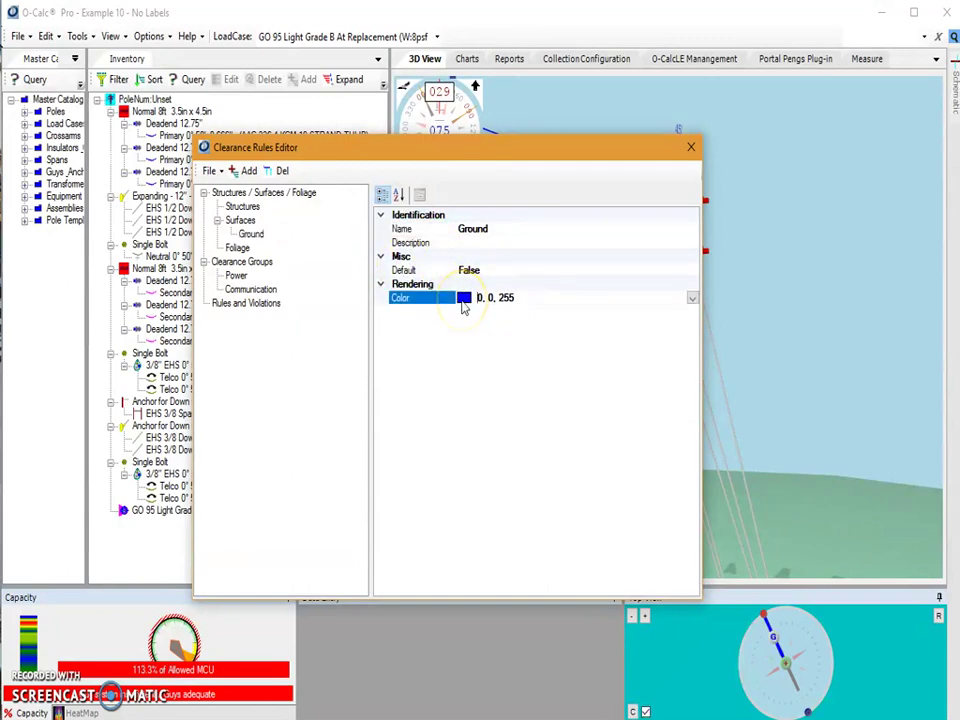
click(692, 299)
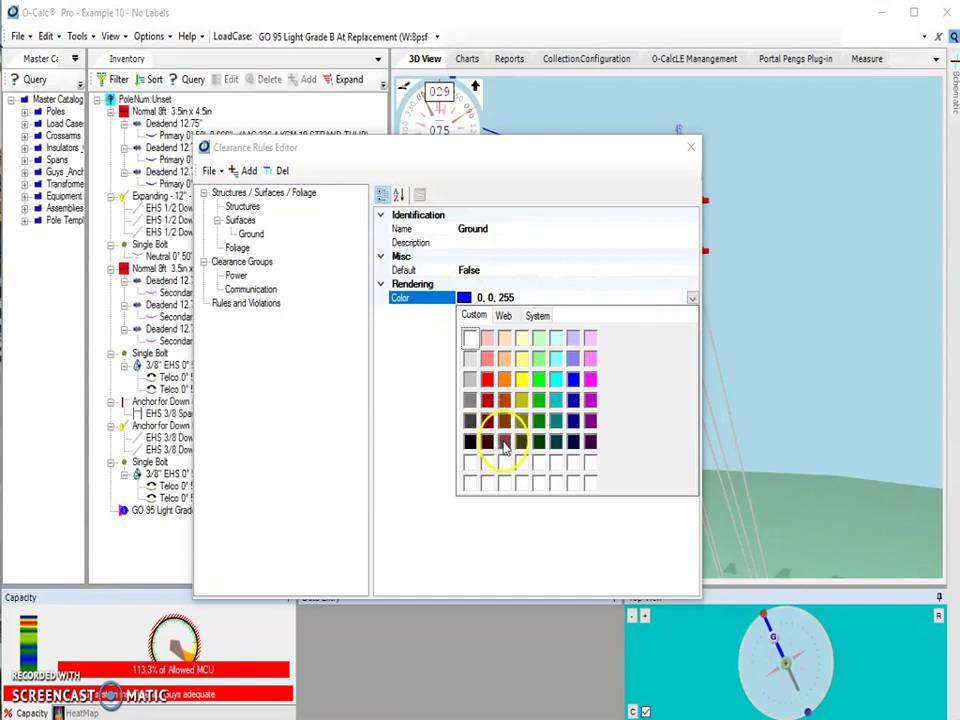
click(500, 422)
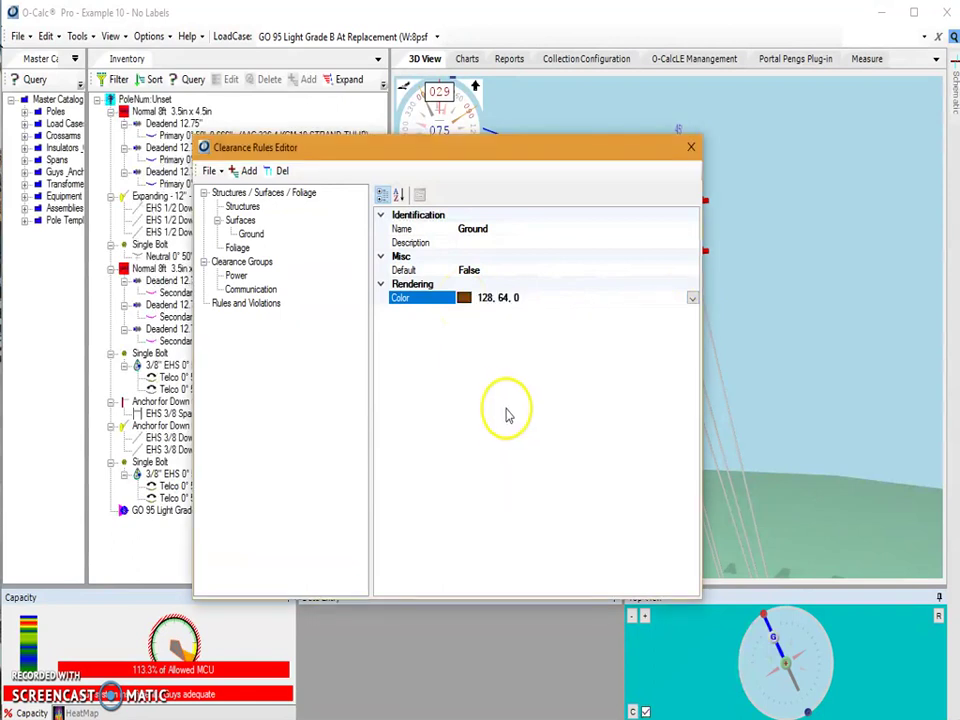
click(250, 303)
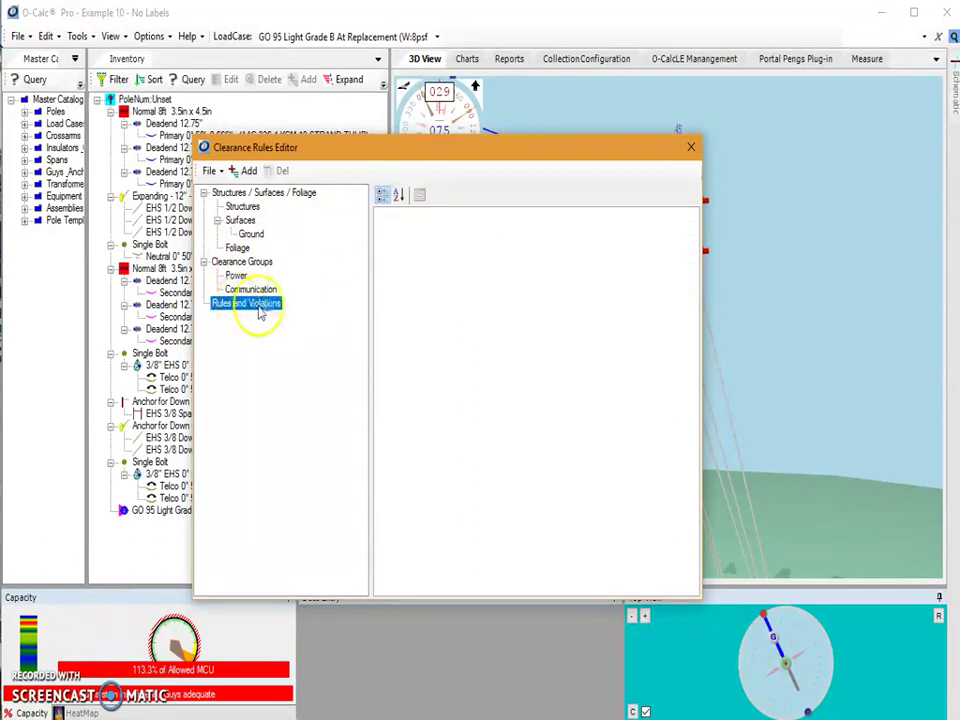
- Add a new clearance rule with Clearance Req. set to 18 ft
click(249, 171)
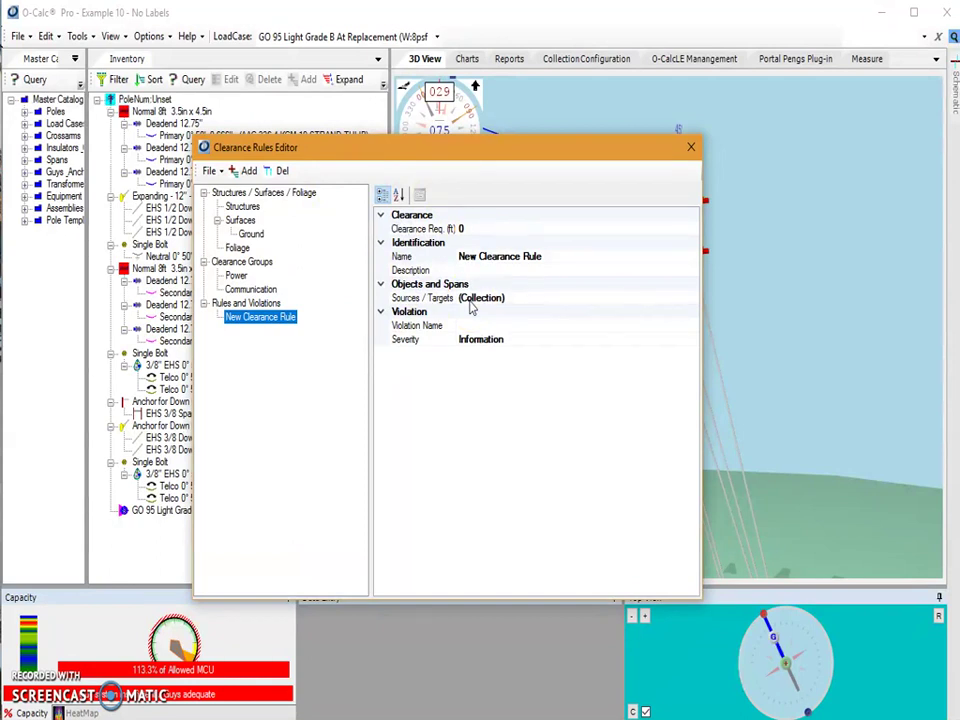
click(463, 229)
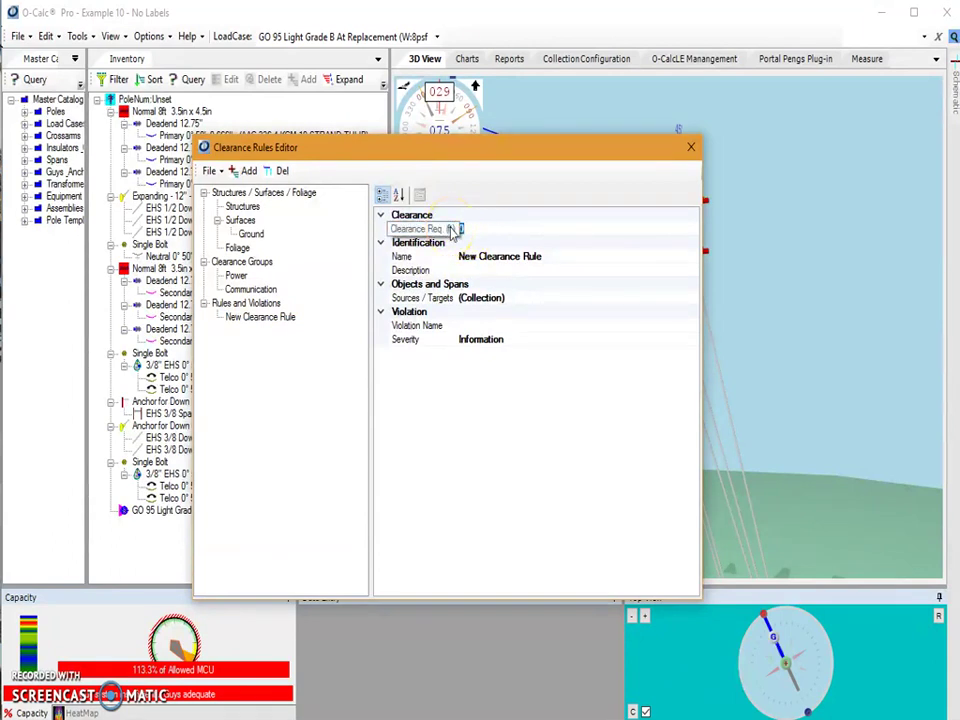
click(452, 230)
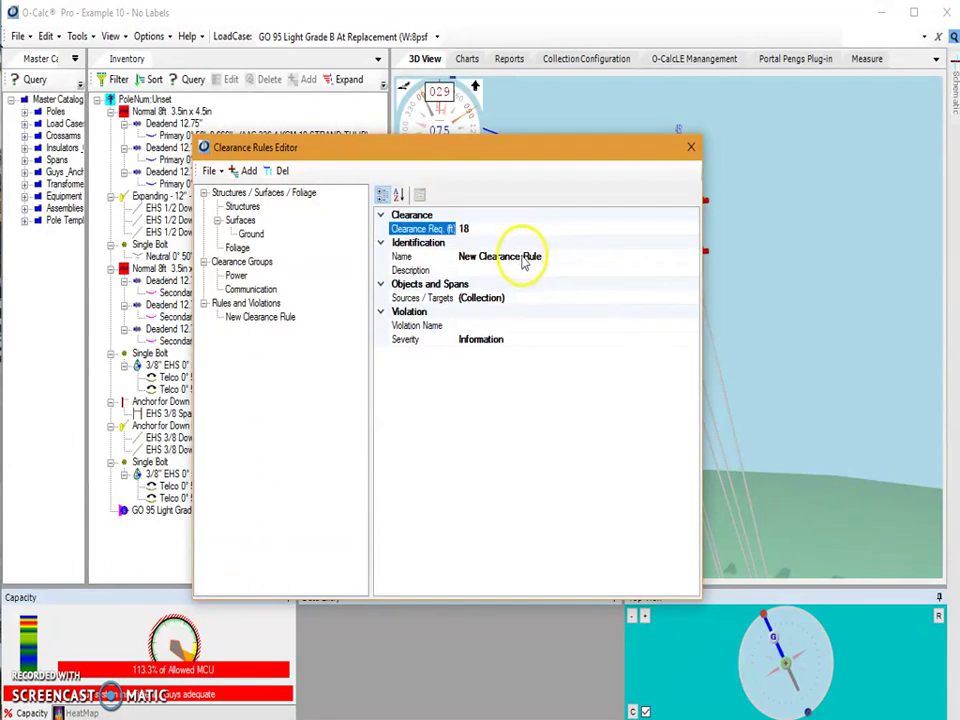
click(514, 286)
click(516, 298)
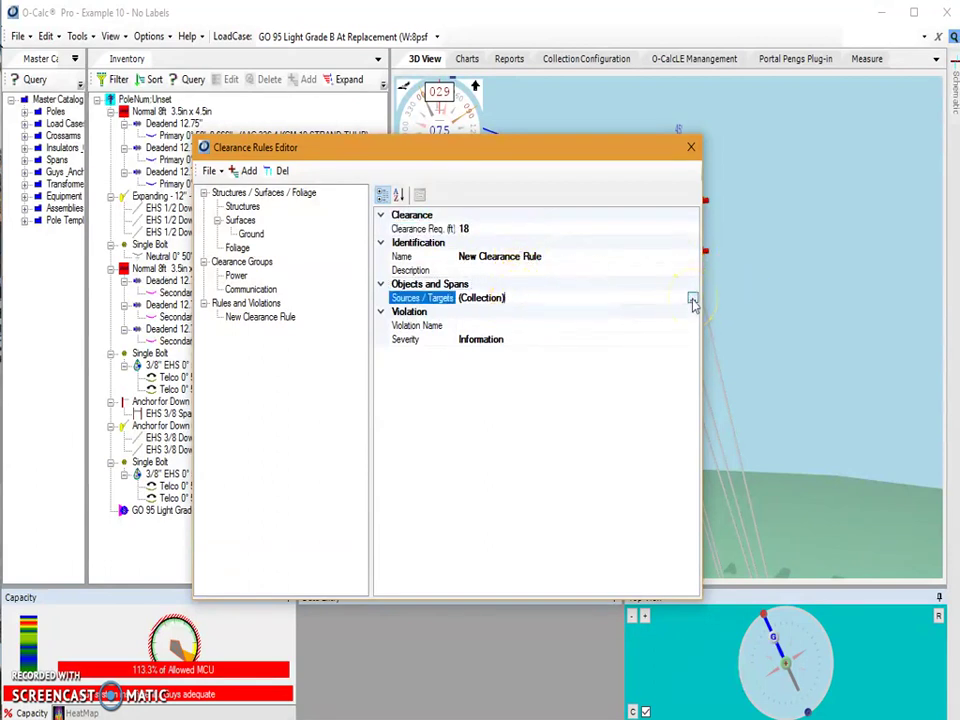
- Make Power and Communication the rule's sources and Ground its target
click(692, 300)
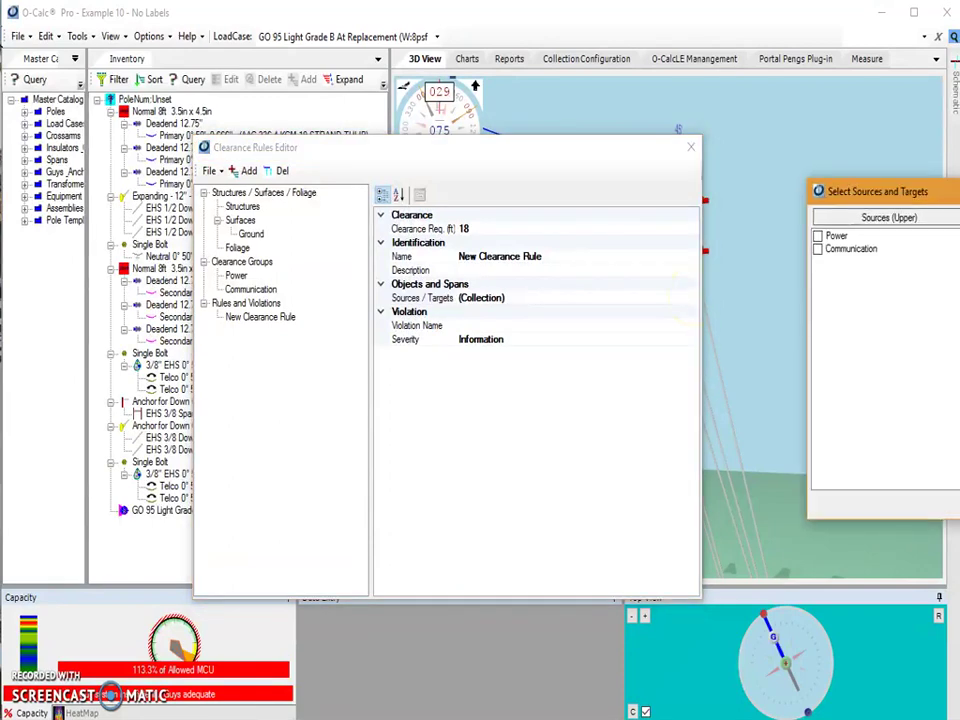
drag(950, 182, 476, 212)
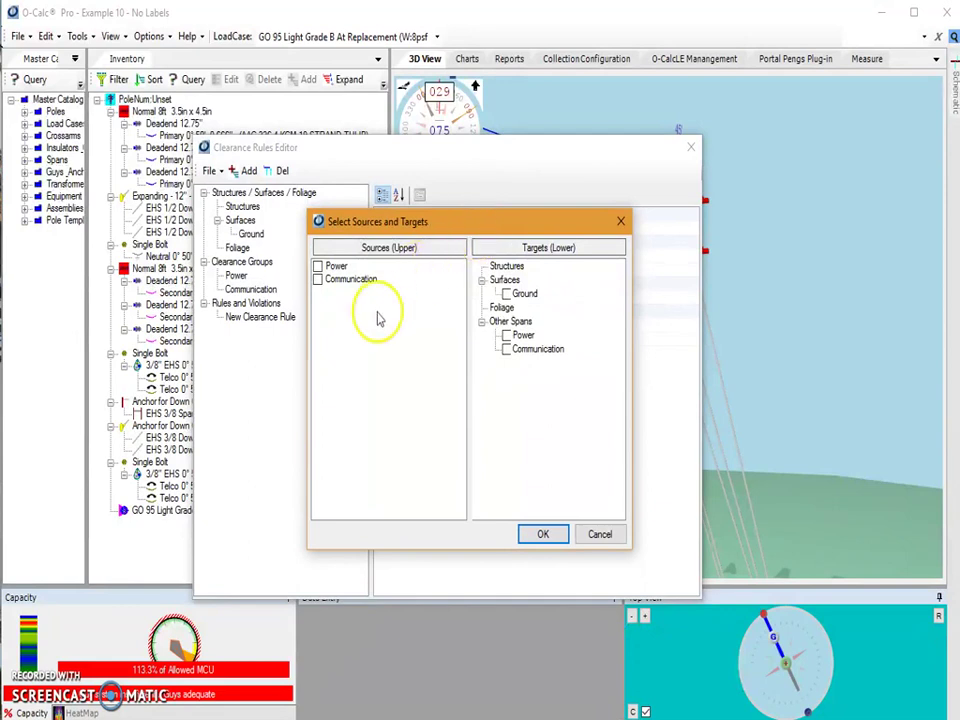
click(318, 266)
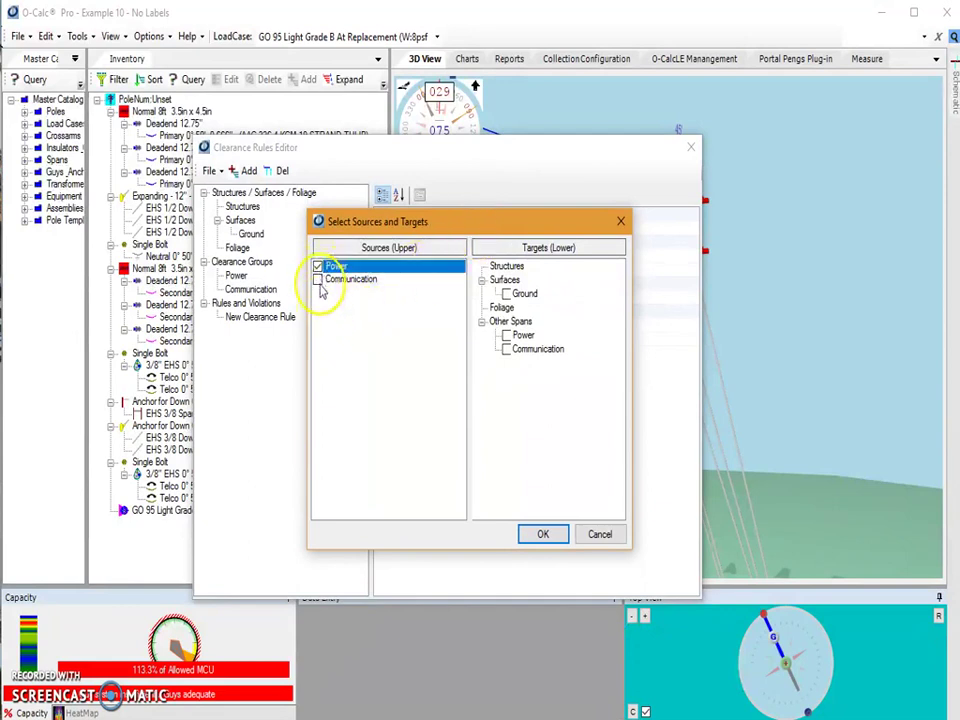
click(318, 280)
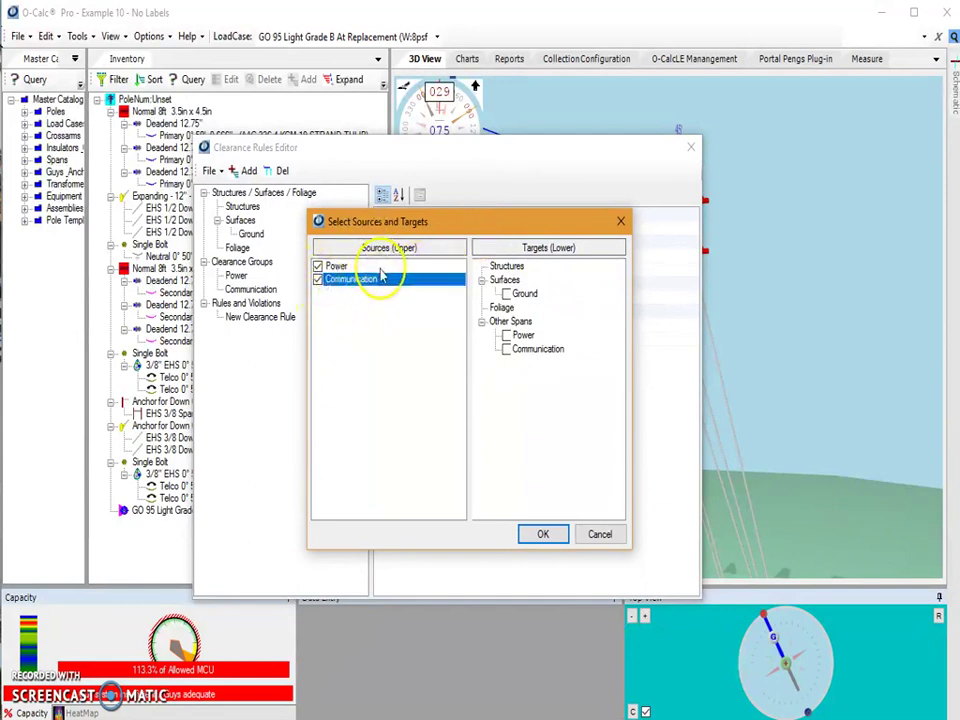
drag(443, 234, 430, 290)
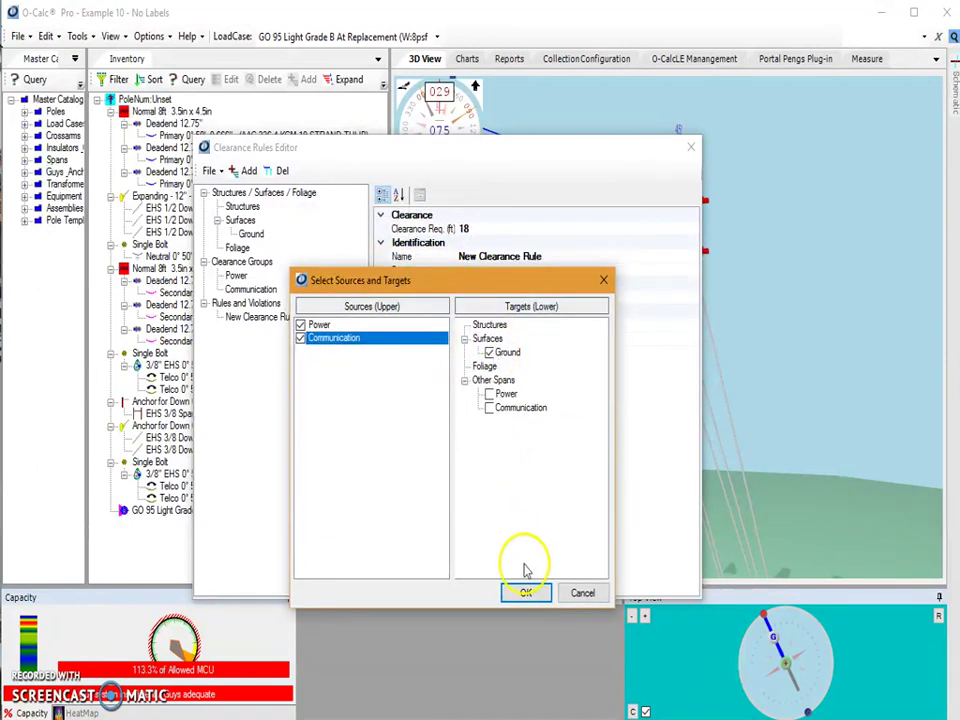
click(525, 592)
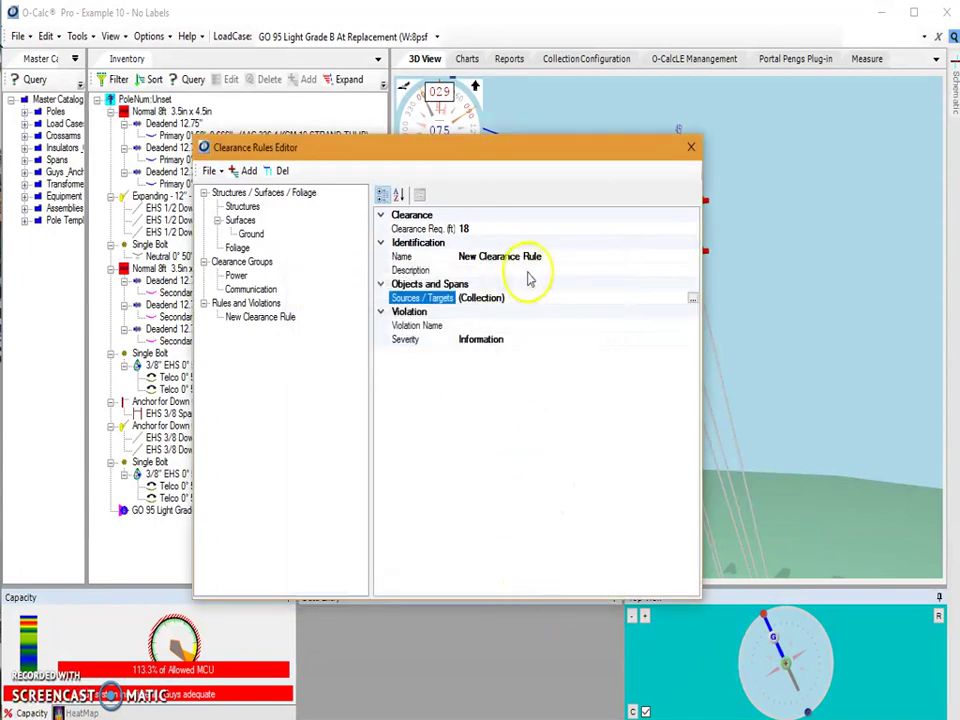
- Rename the rule 'Ground Clearance Rule', describe it 'Min height AGL', and set severity High
click(557, 257)
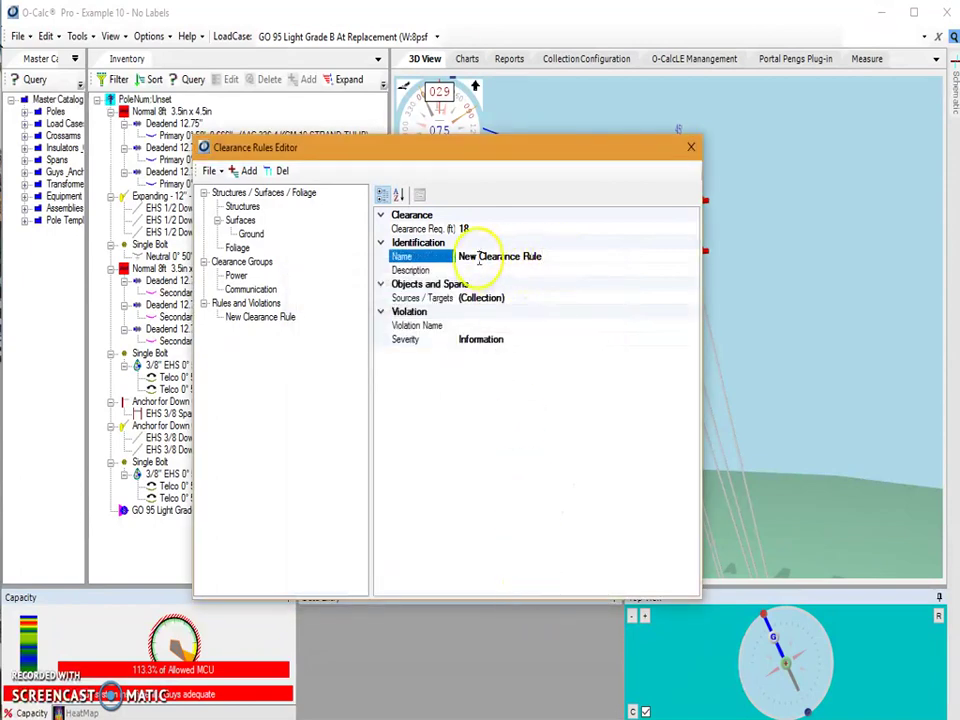
drag(479, 260, 452, 263)
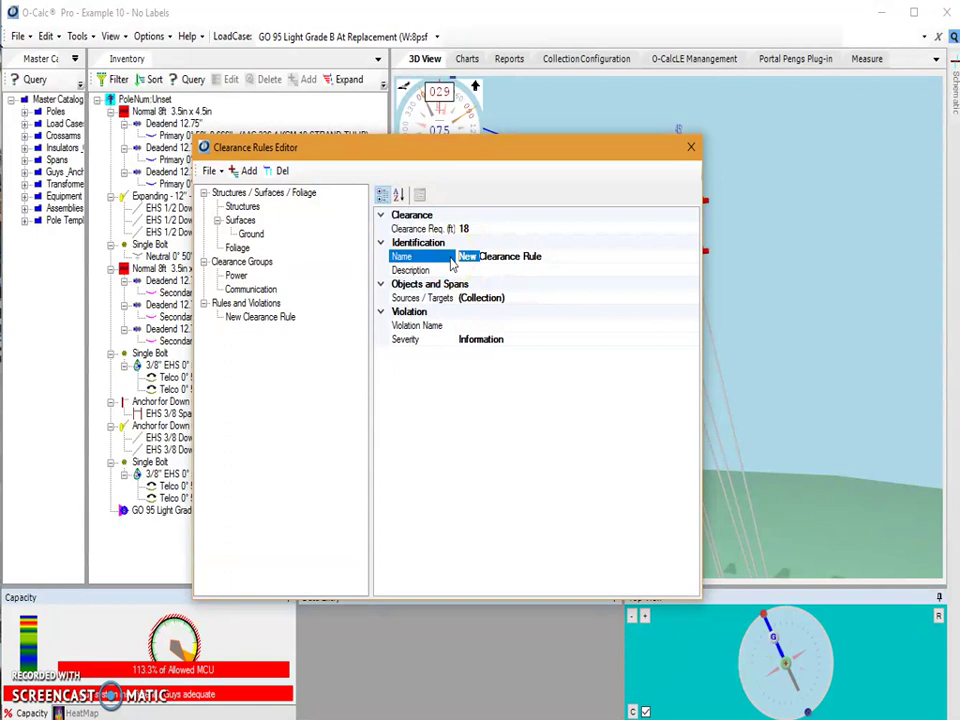
text(Ground)
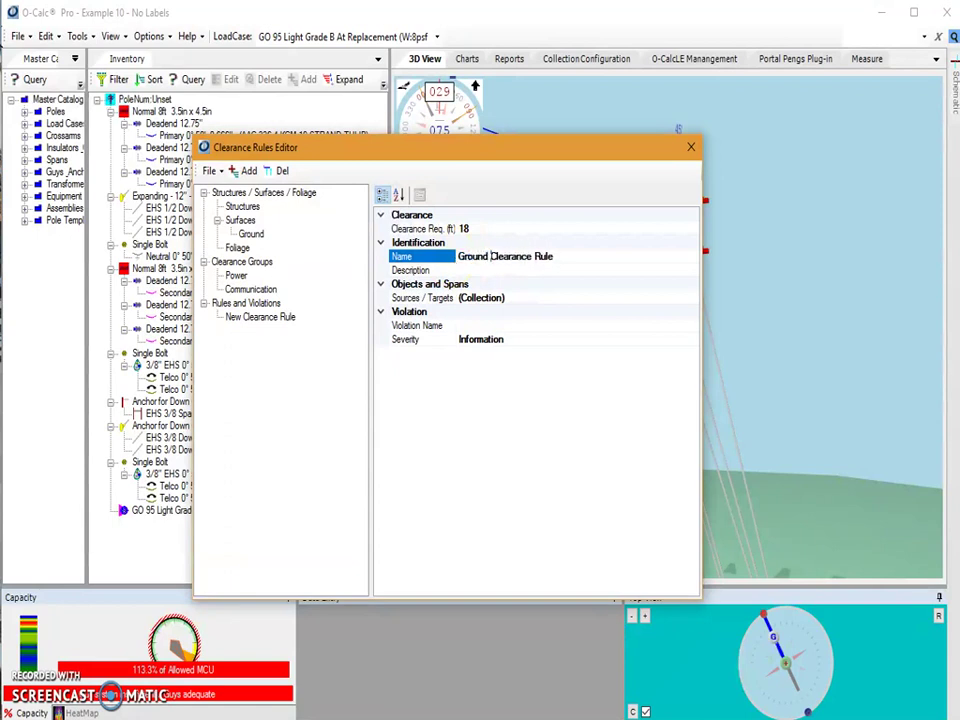
click(462, 270)
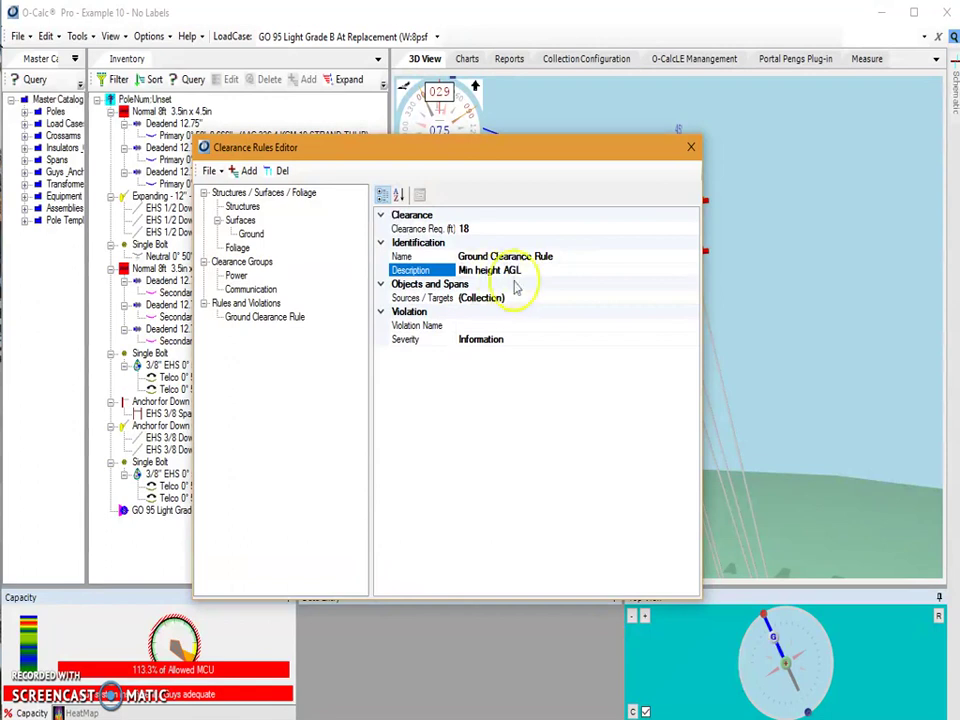
click(484, 350)
click(692, 342)
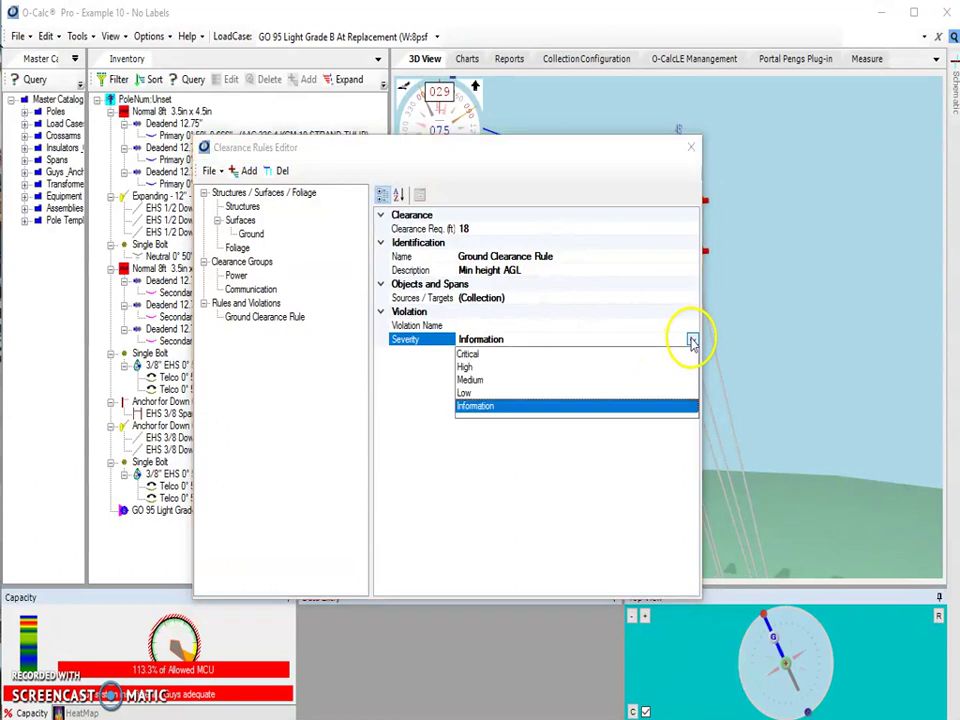
click(467, 368)
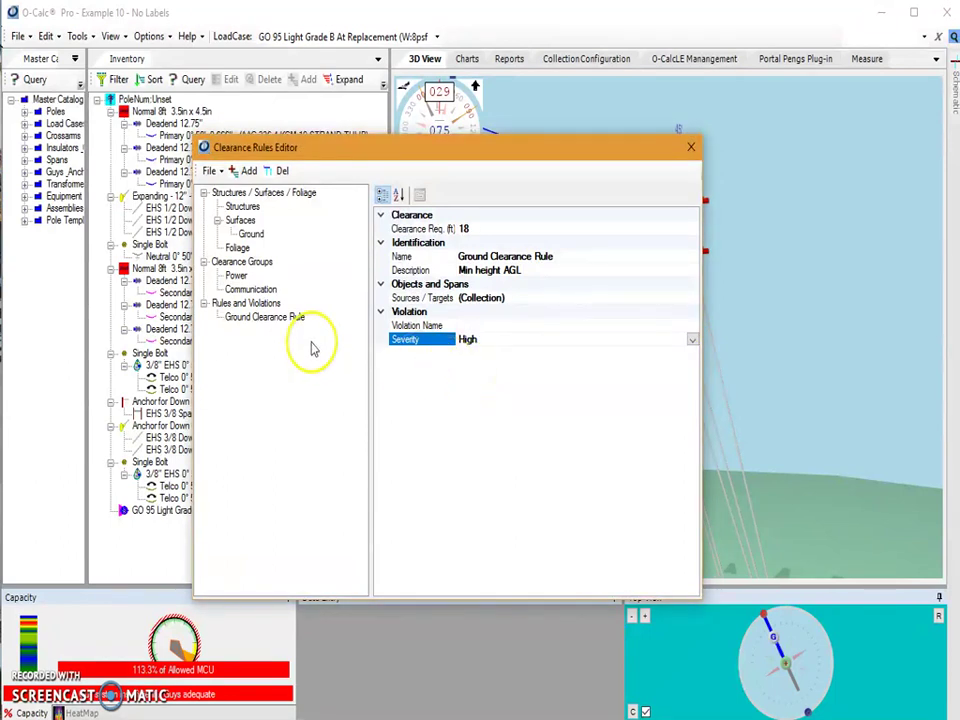
click(245, 304)
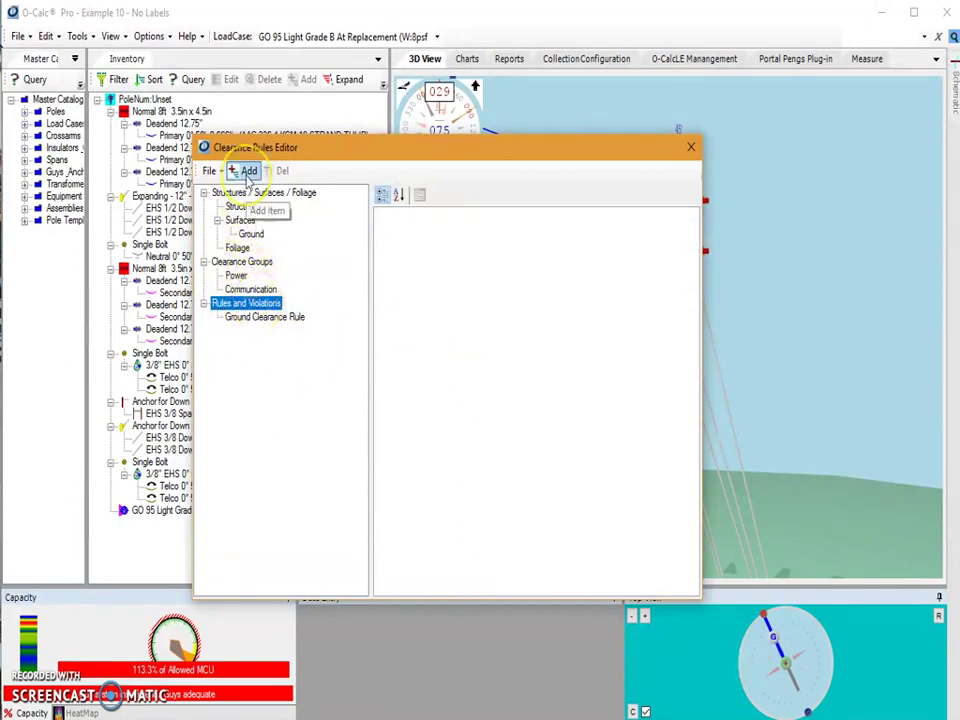
- Add a second clearance rule requiring 4 ft and open its Sources / Targets picker
click(247, 172)
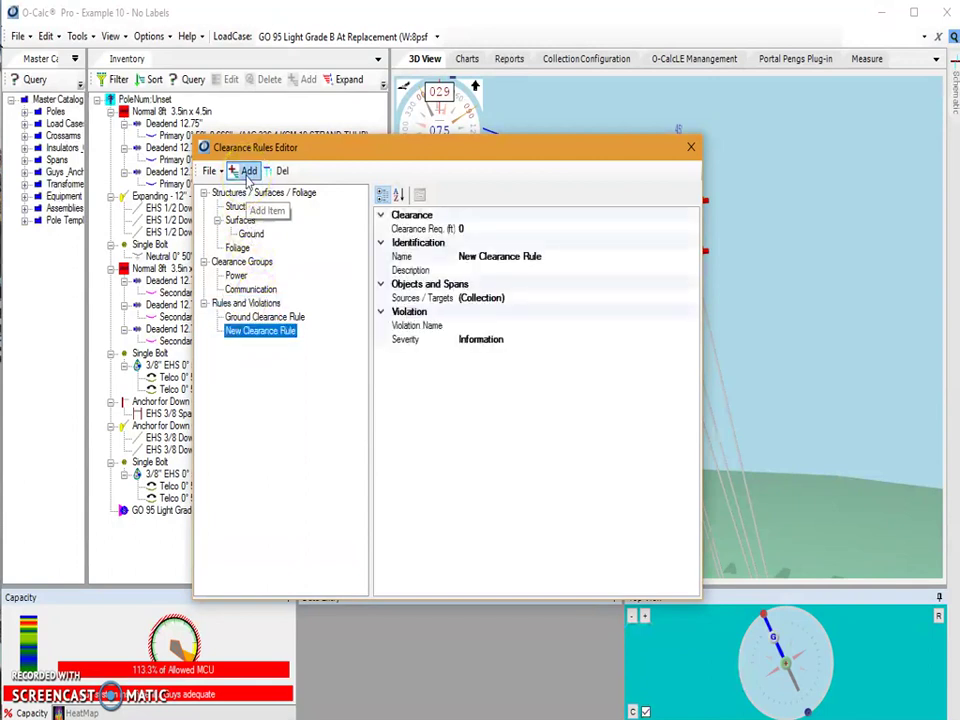
click(506, 228)
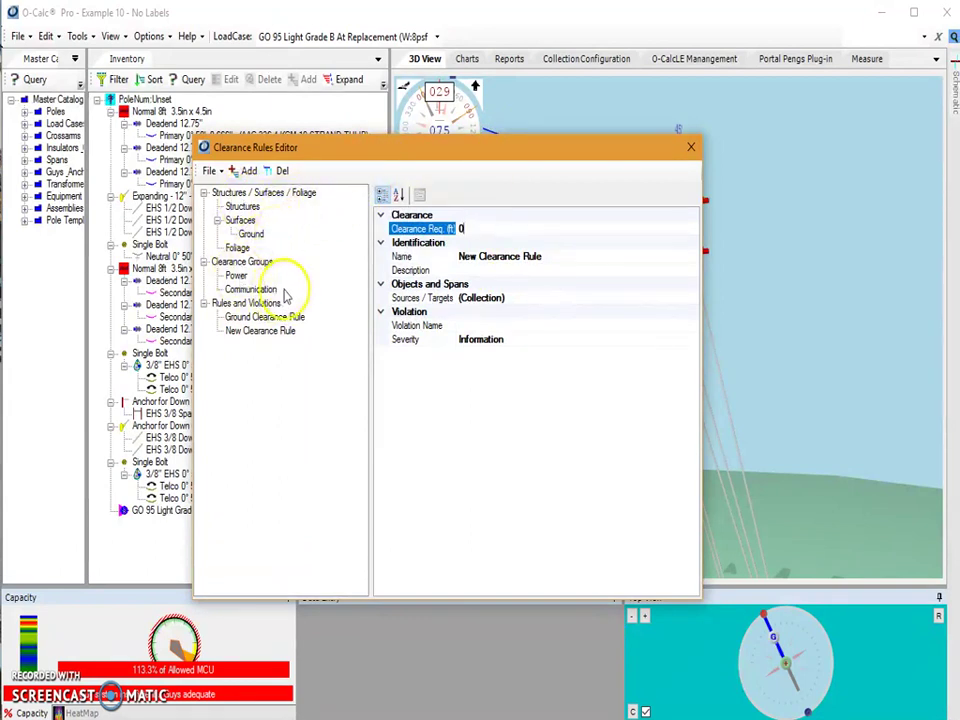
click(460, 228)
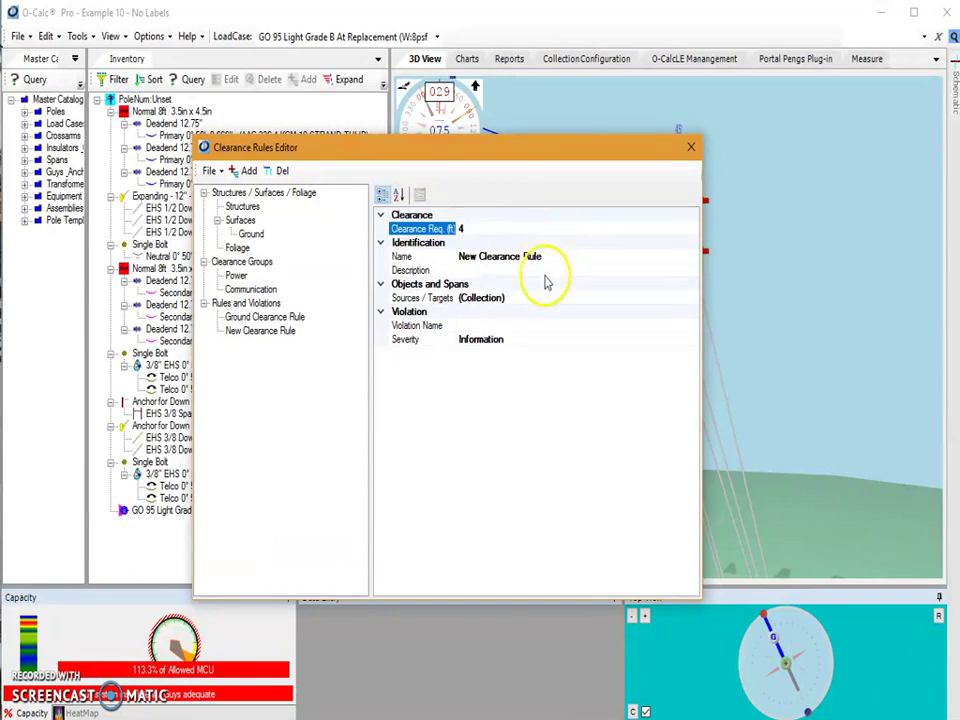
click(688, 298)
click(705, 300)
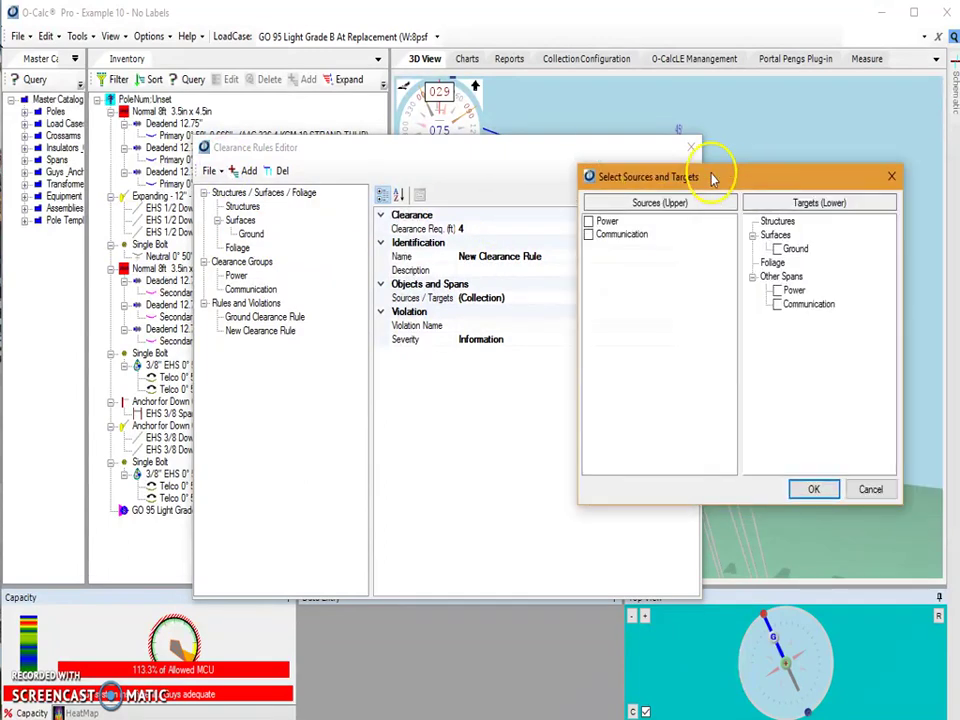
- Choose Power as the source and Communication spans as the target, and confirm
drag(713, 171, 514, 176)
click(405, 237)
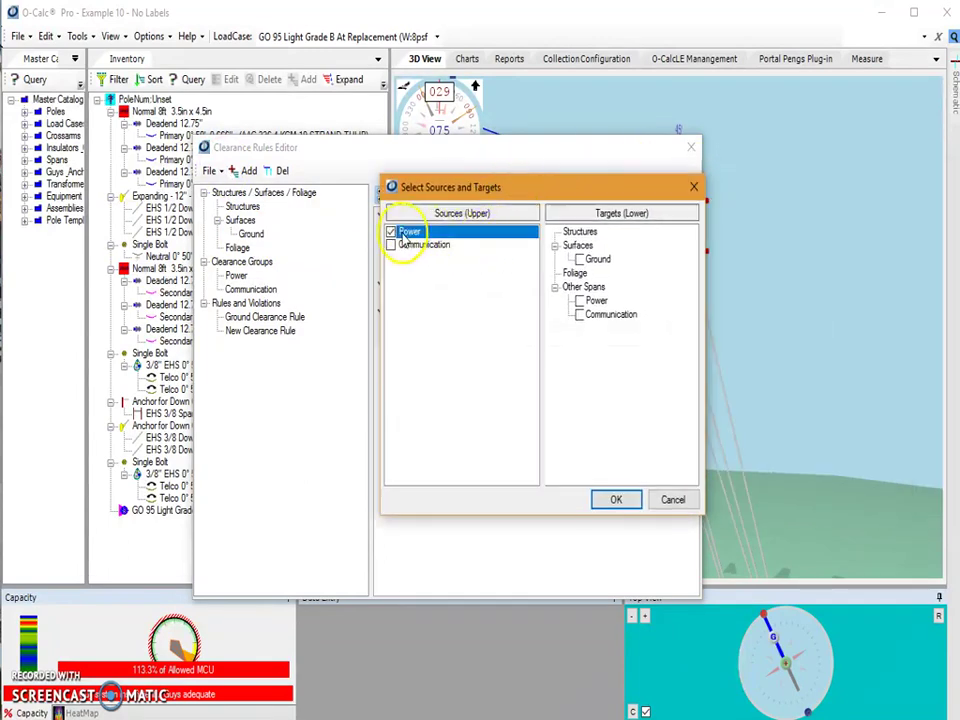
click(579, 315)
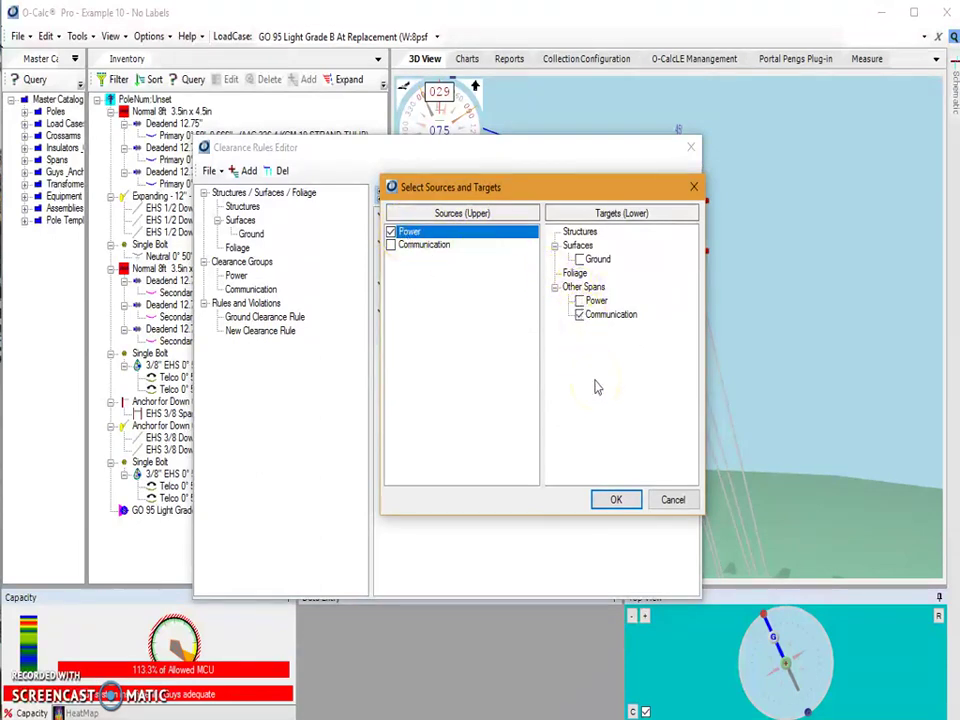
click(619, 500)
- Rename the 4 ft rule to 'Power to Comm Clearance Rule' and set its severity to Critical
click(525, 256)
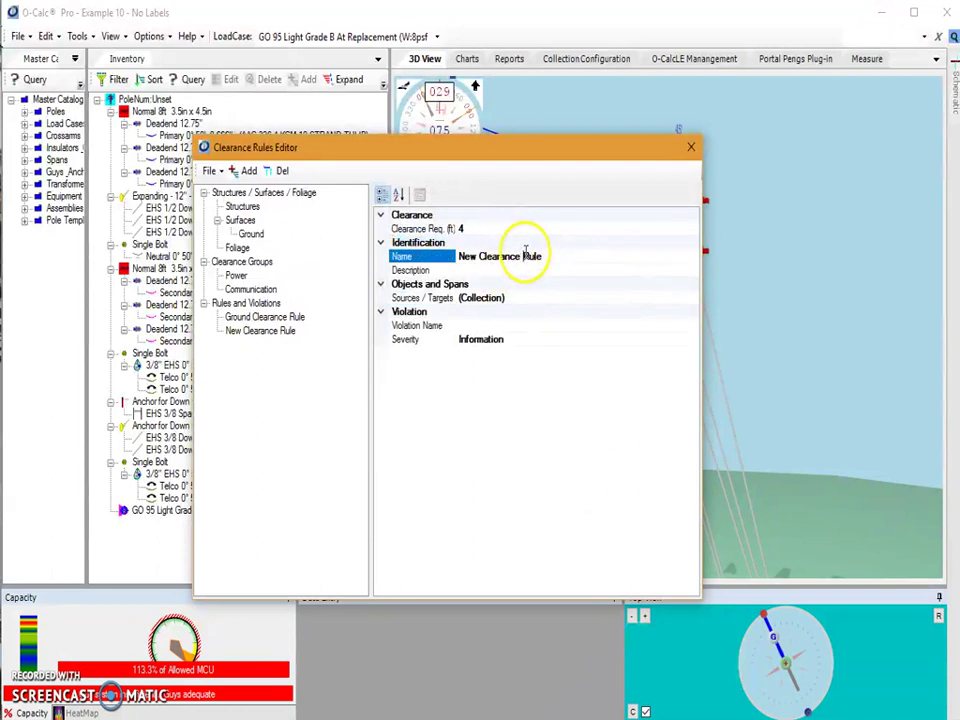
drag(477, 256, 440, 250)
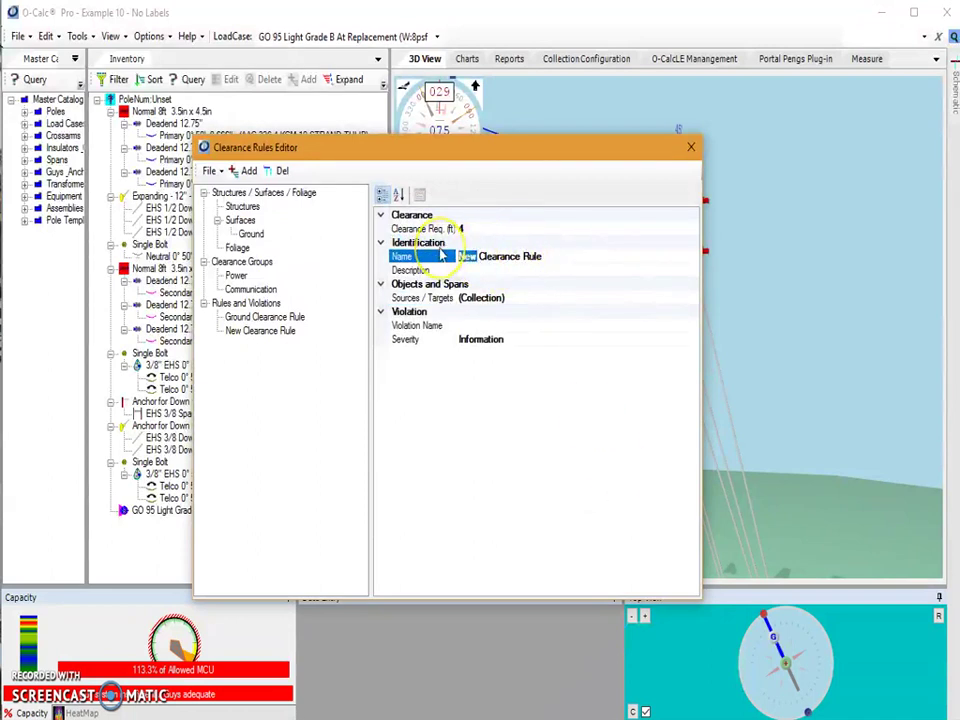
text(Power to Comm)
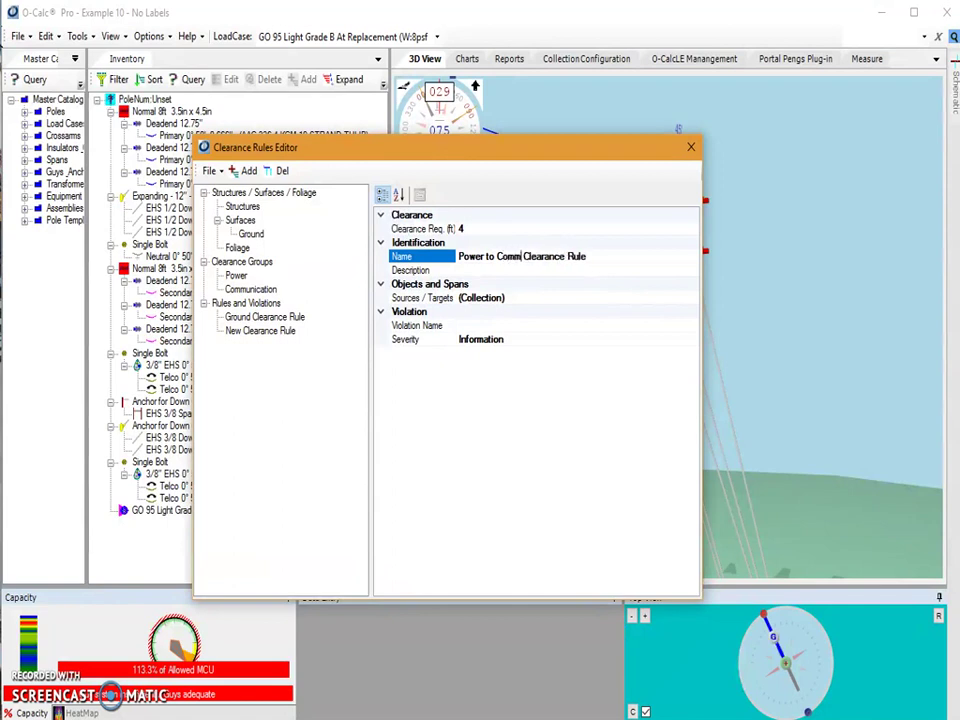
click(495, 340)
click(691, 342)
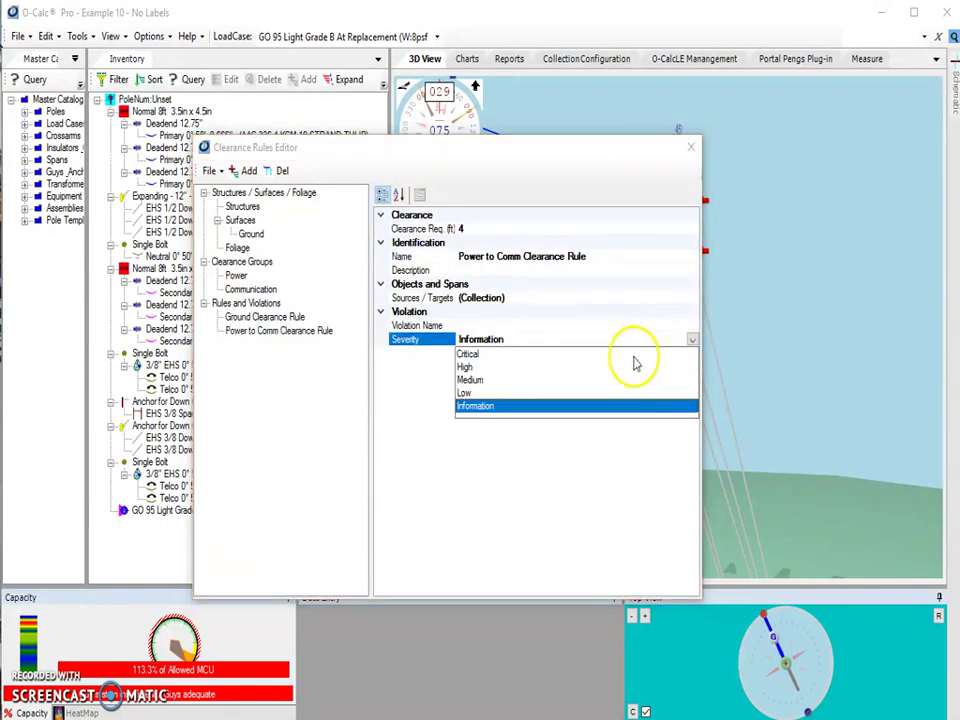
click(617, 360)
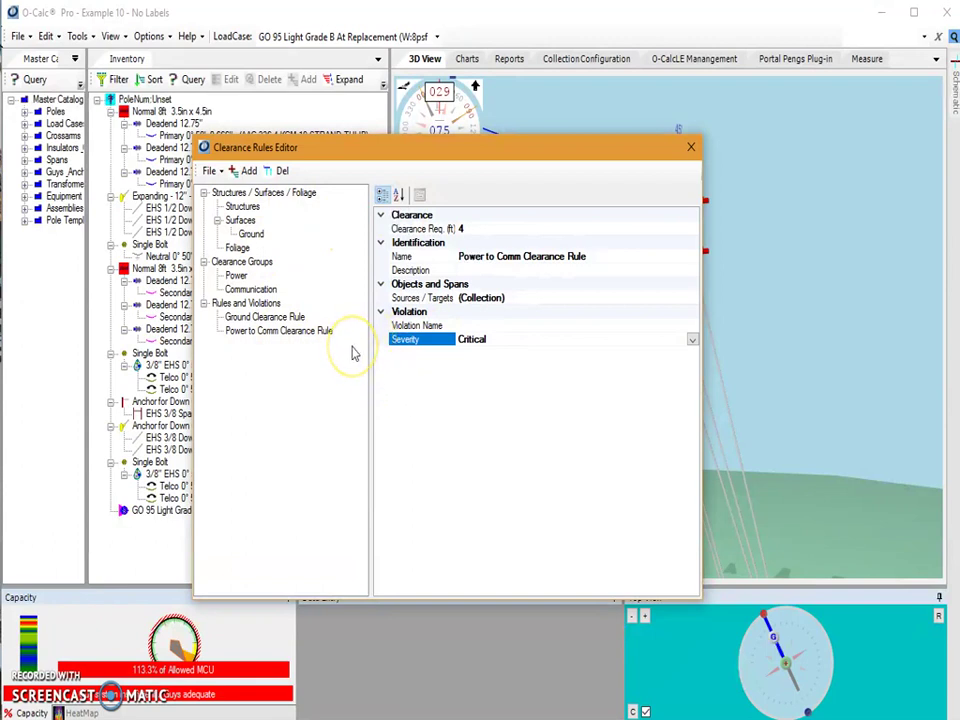
- Inspect the Clearance Groups list, then the Power and Communication group properties
click(250, 262)
click(237, 276)
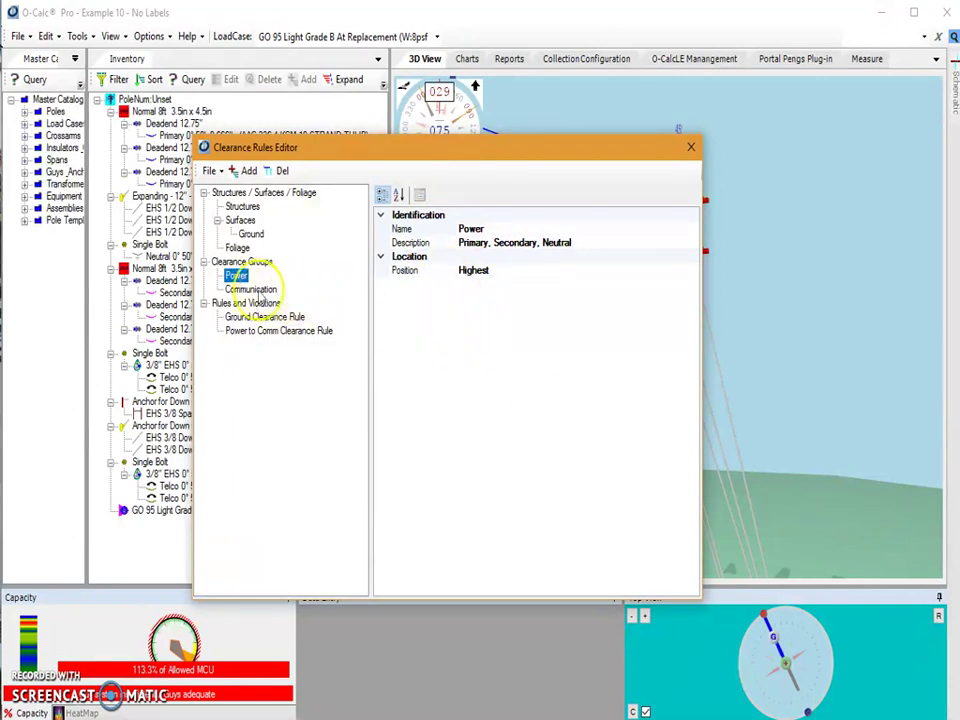
click(255, 290)
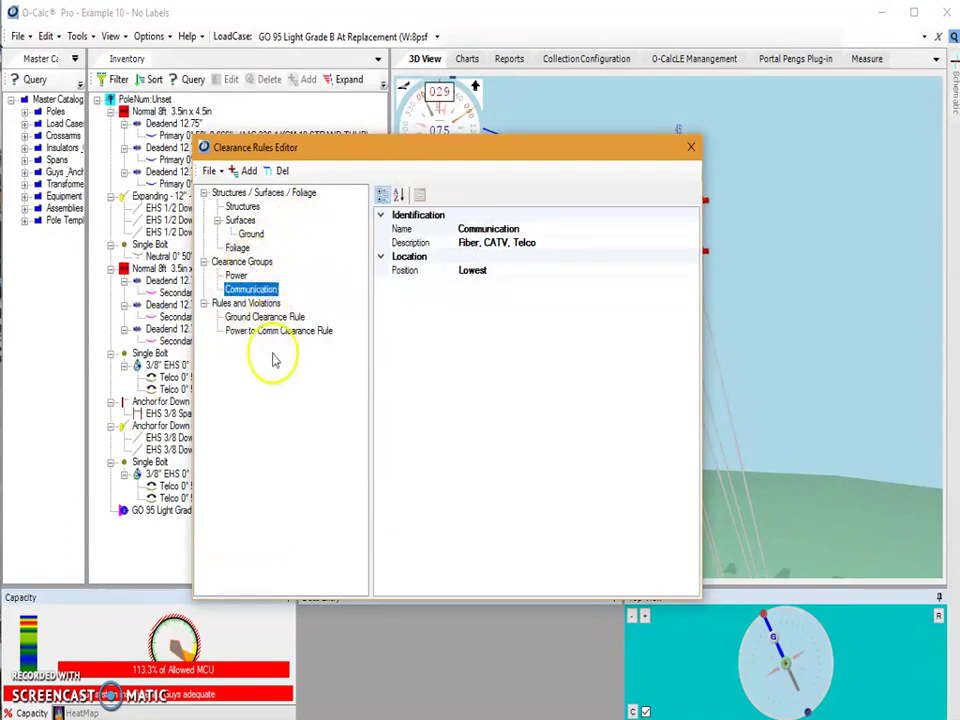
click(210, 171)
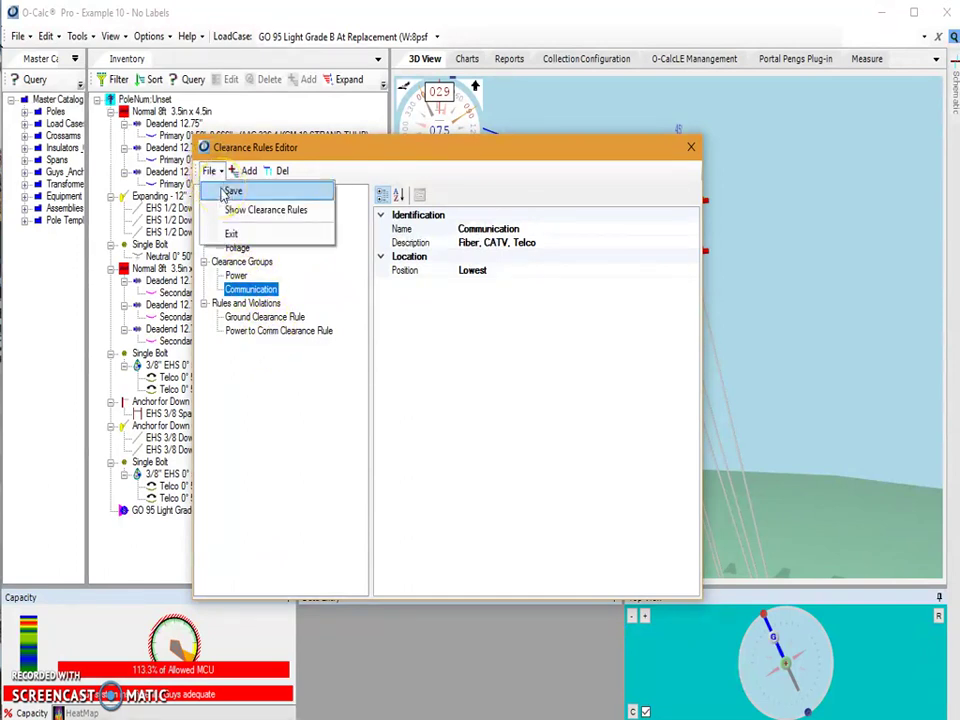
- After the save attempt raises the Default Surface warning, set the Ground surface's Default to True
click(224, 193)
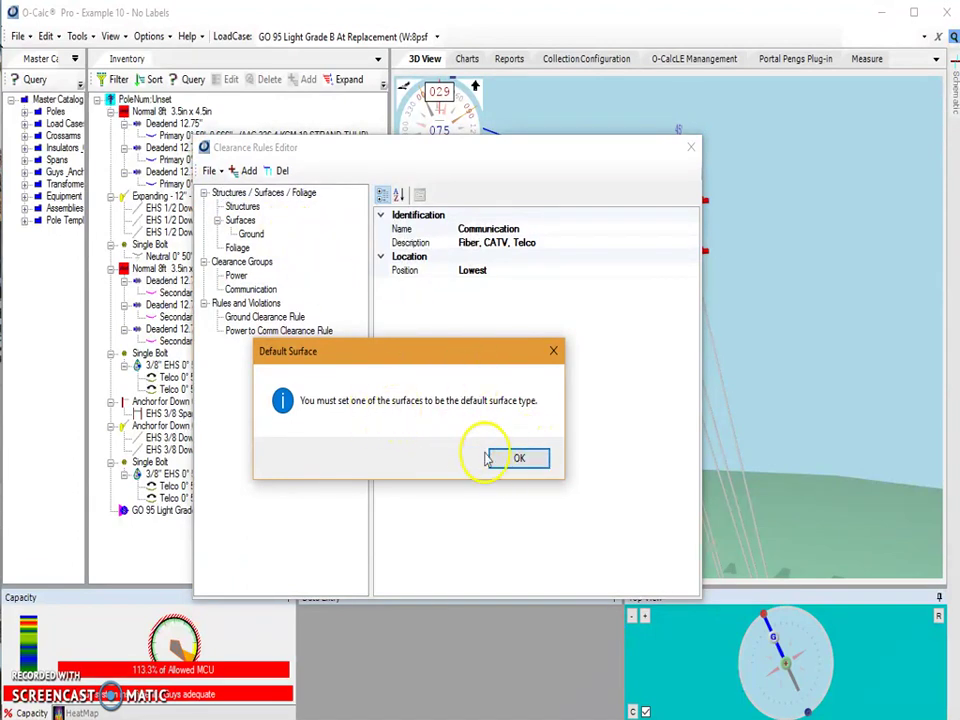
click(514, 457)
click(252, 235)
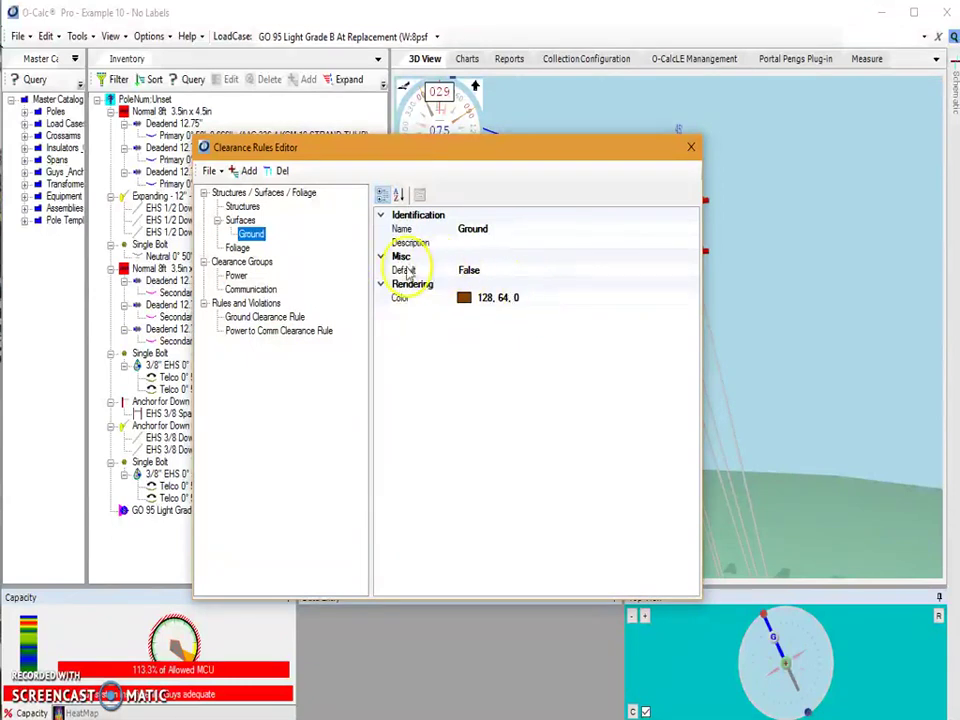
click(513, 270)
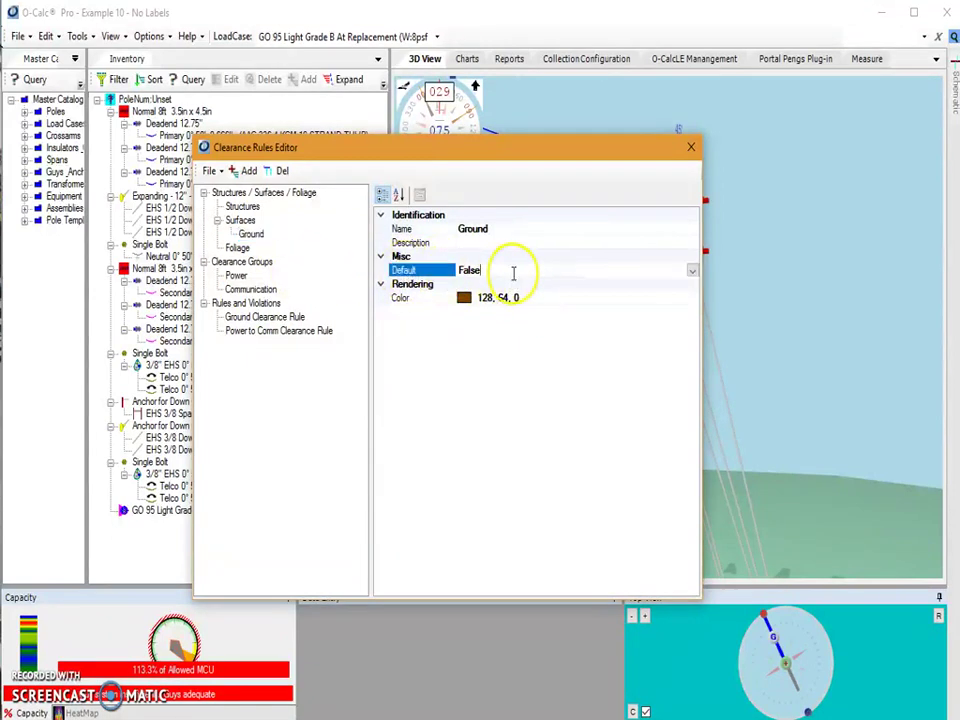
click(692, 270)
click(535, 284)
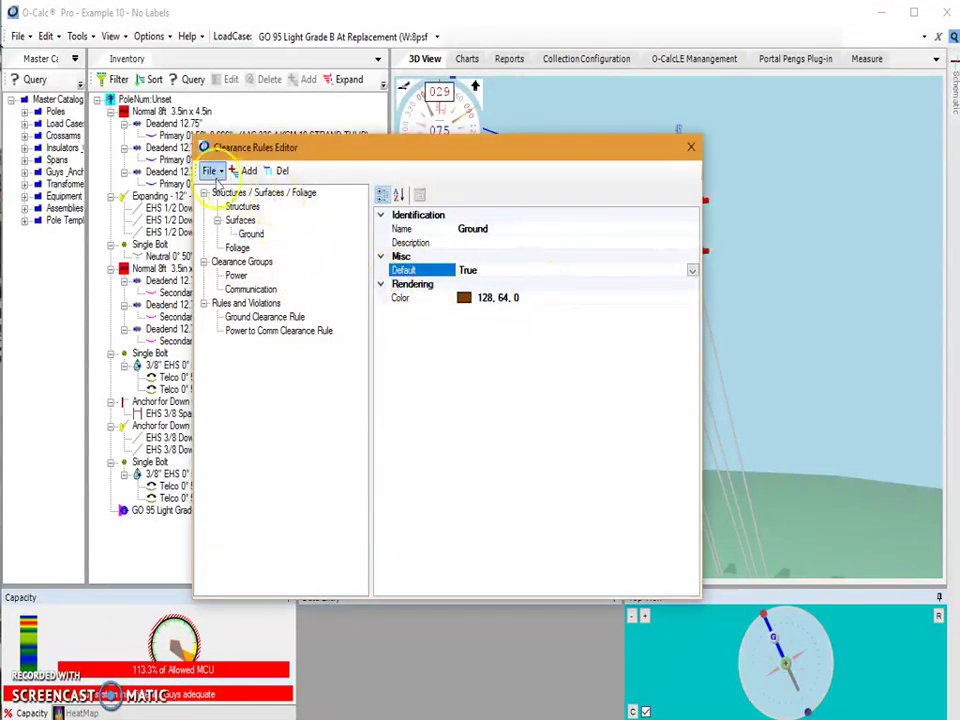
- Save the clearance rules again and acknowledge the save confirmation
click(210, 172)
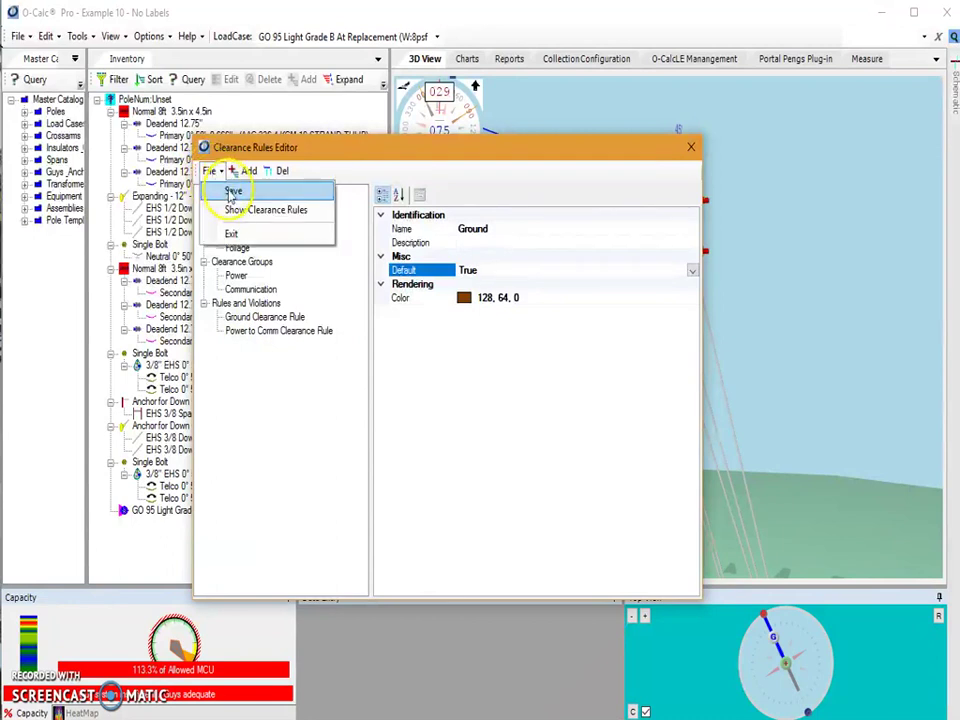
click(231, 192)
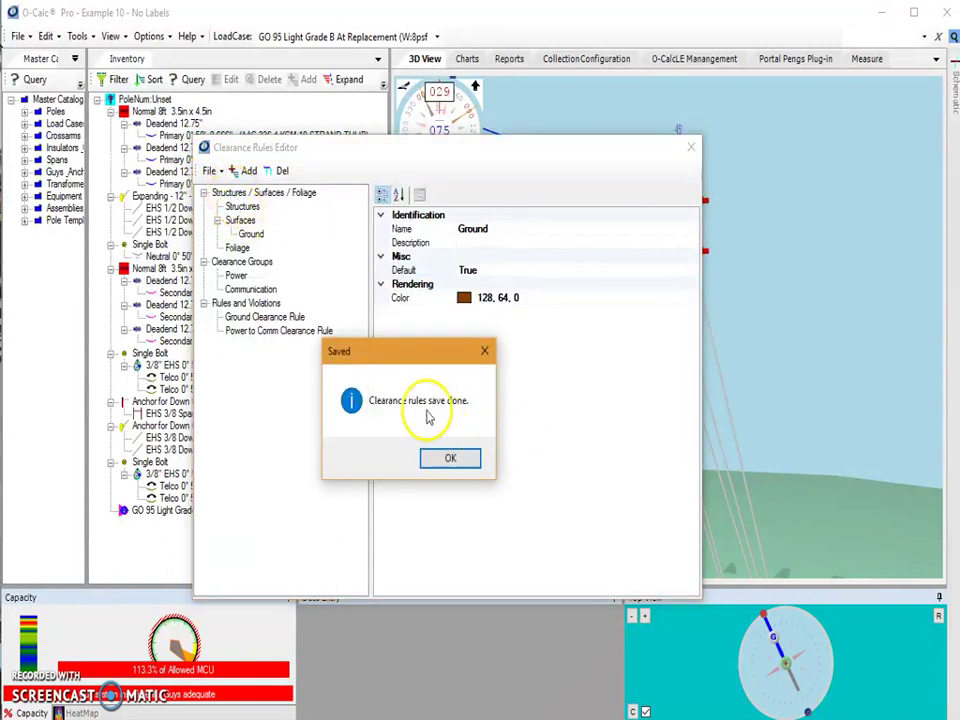
click(464, 456)
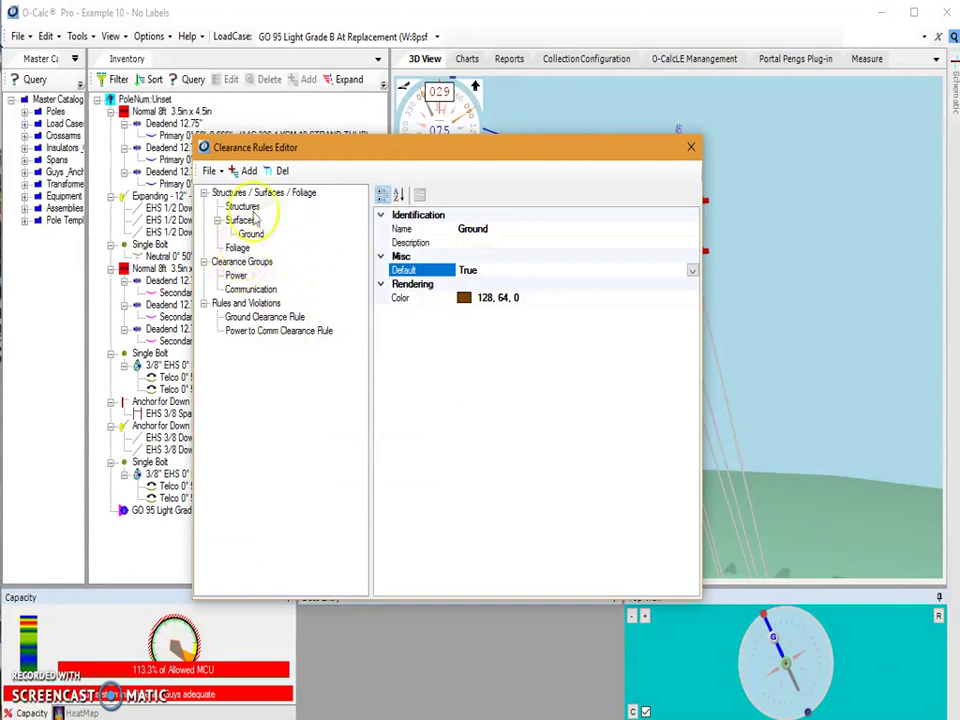
click(210, 171)
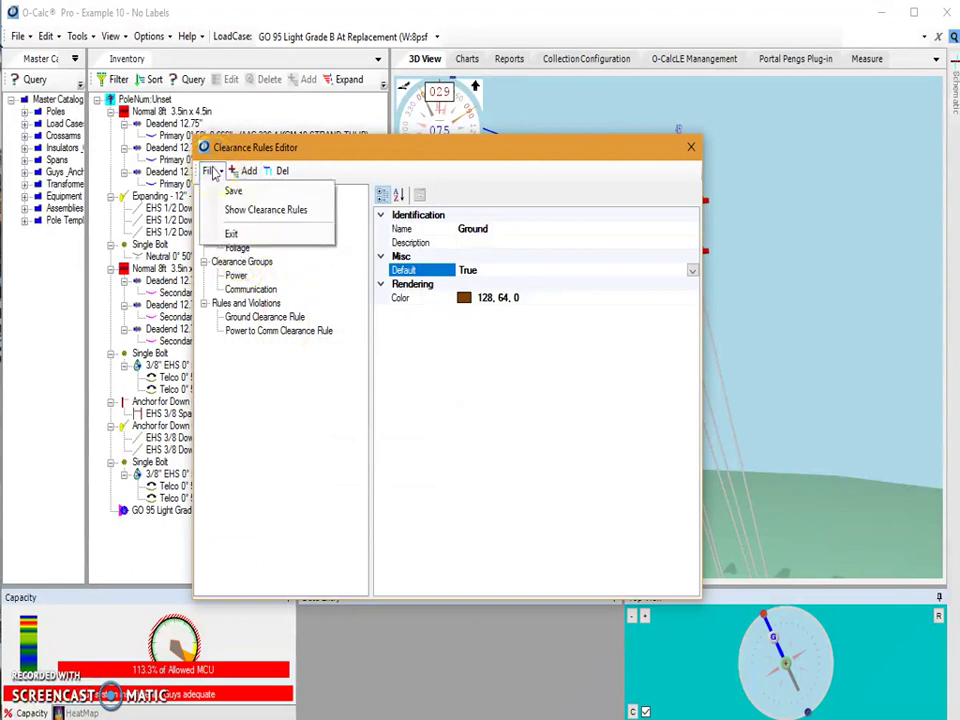
click(246, 212)
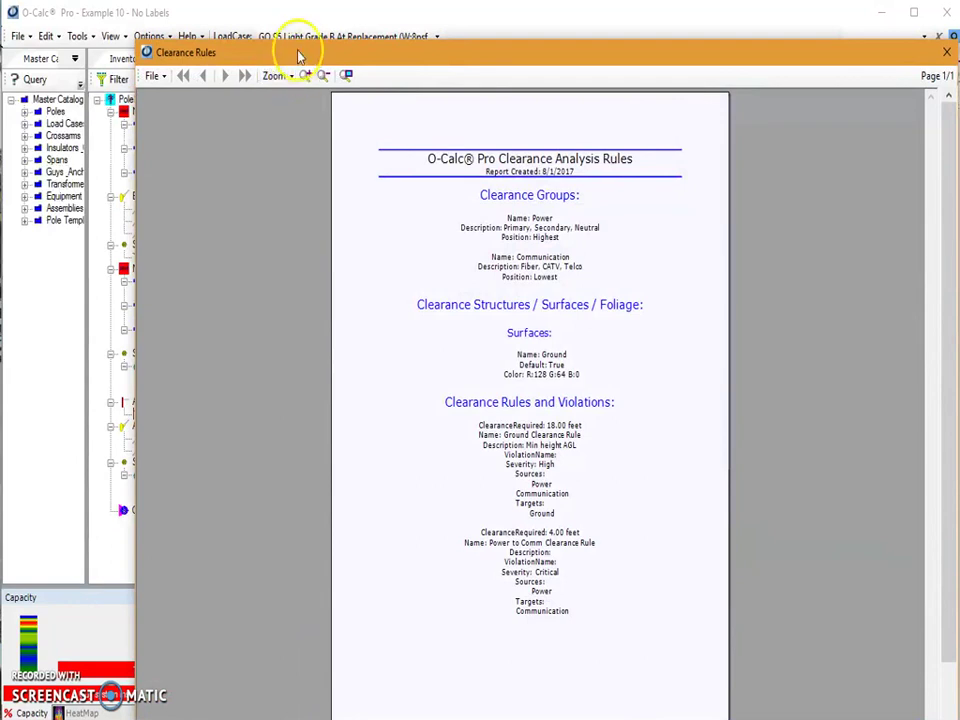
drag(300, 51, 251, 17)
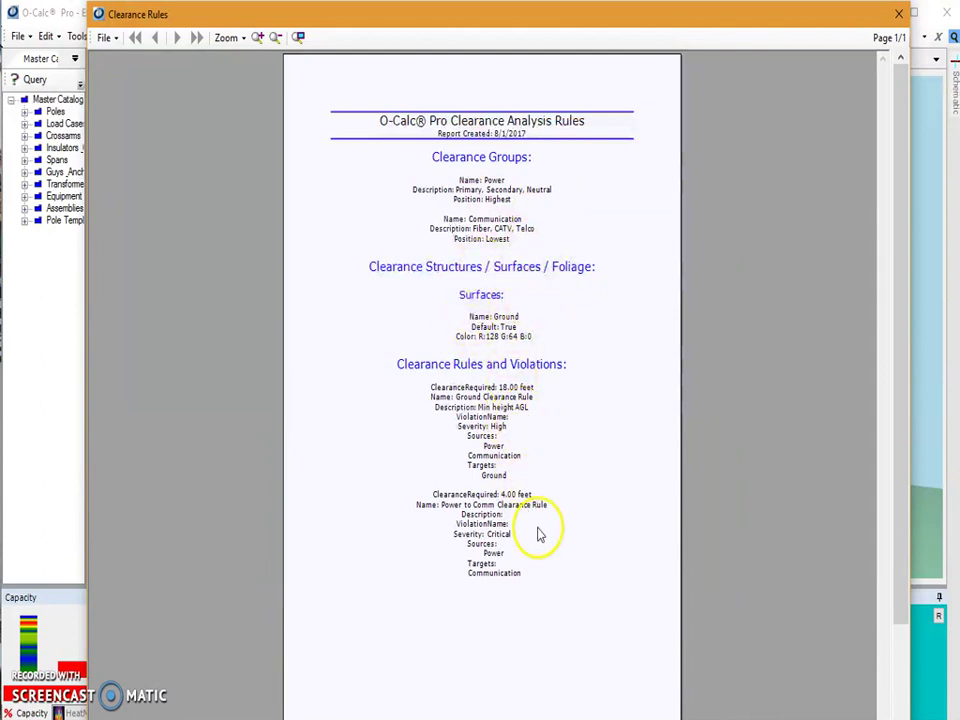
click(897, 17)
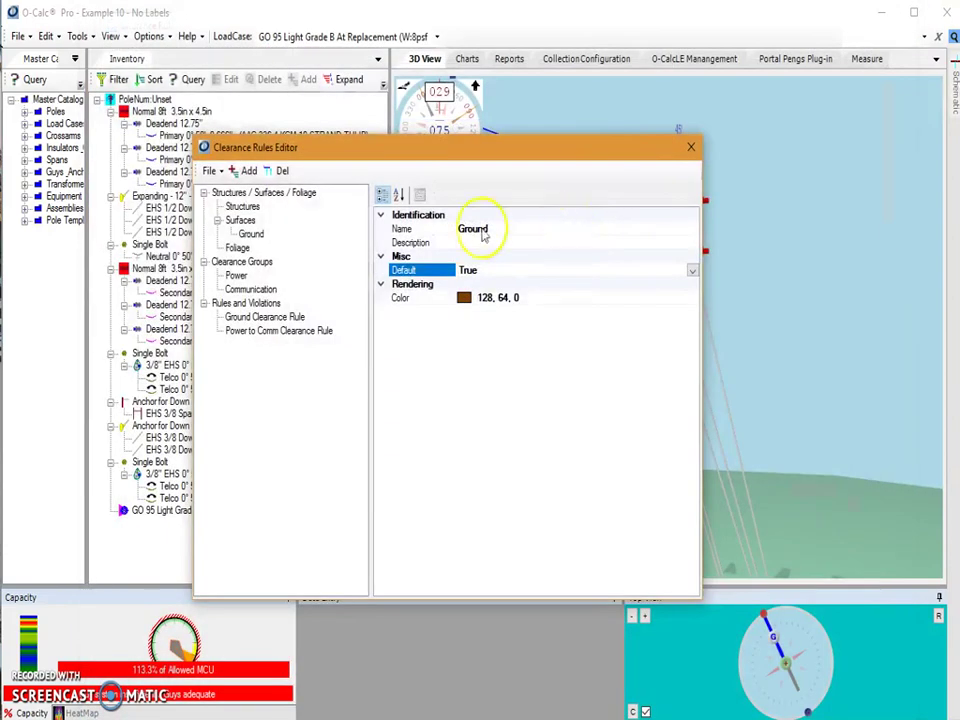
- Close the Clearance Rules Editor to return to the Example 10 pole's 3D view
click(690, 151)
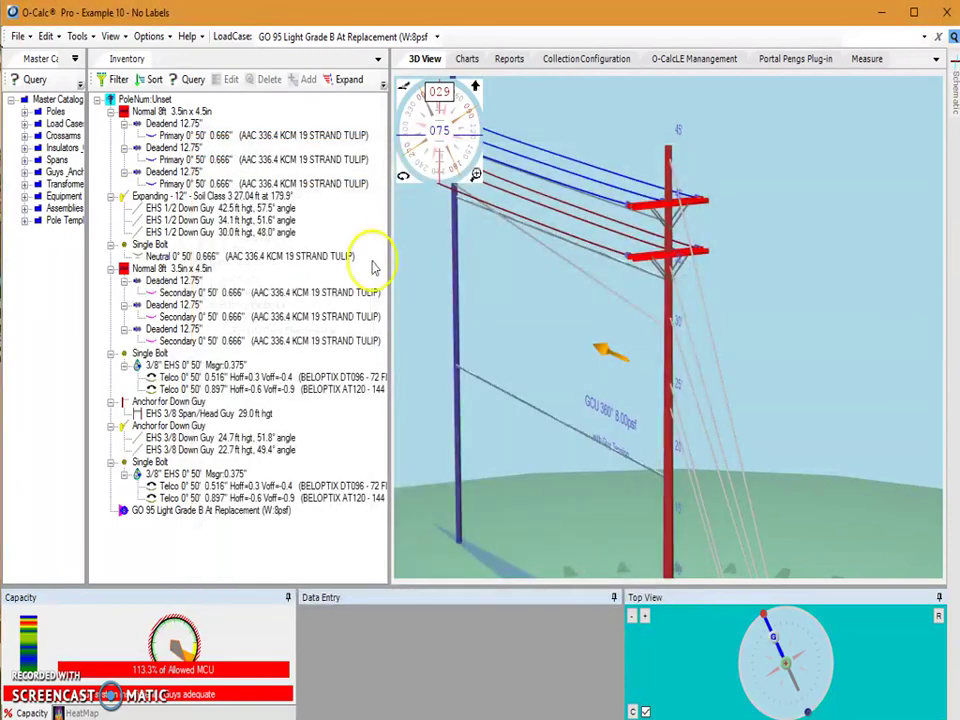